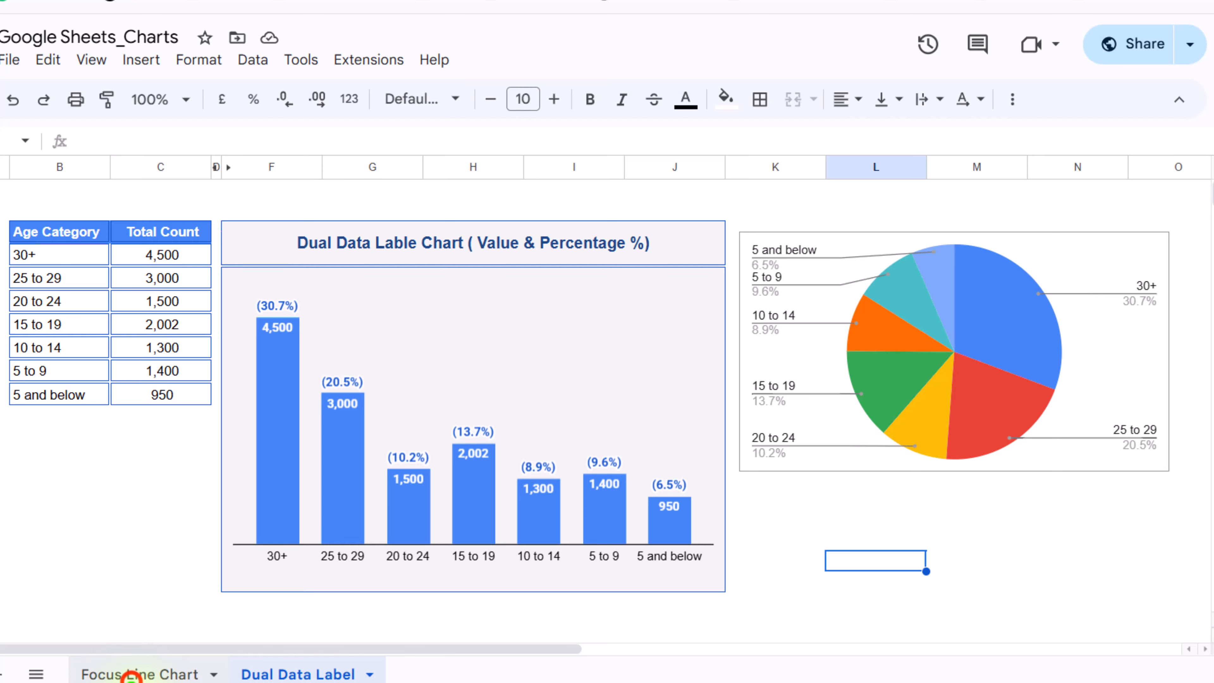
# - Set the year selector on the Focus Line Chart sheet to 2025, and return to the Dual Data Label sheet
pyautogui.click(131, 674)
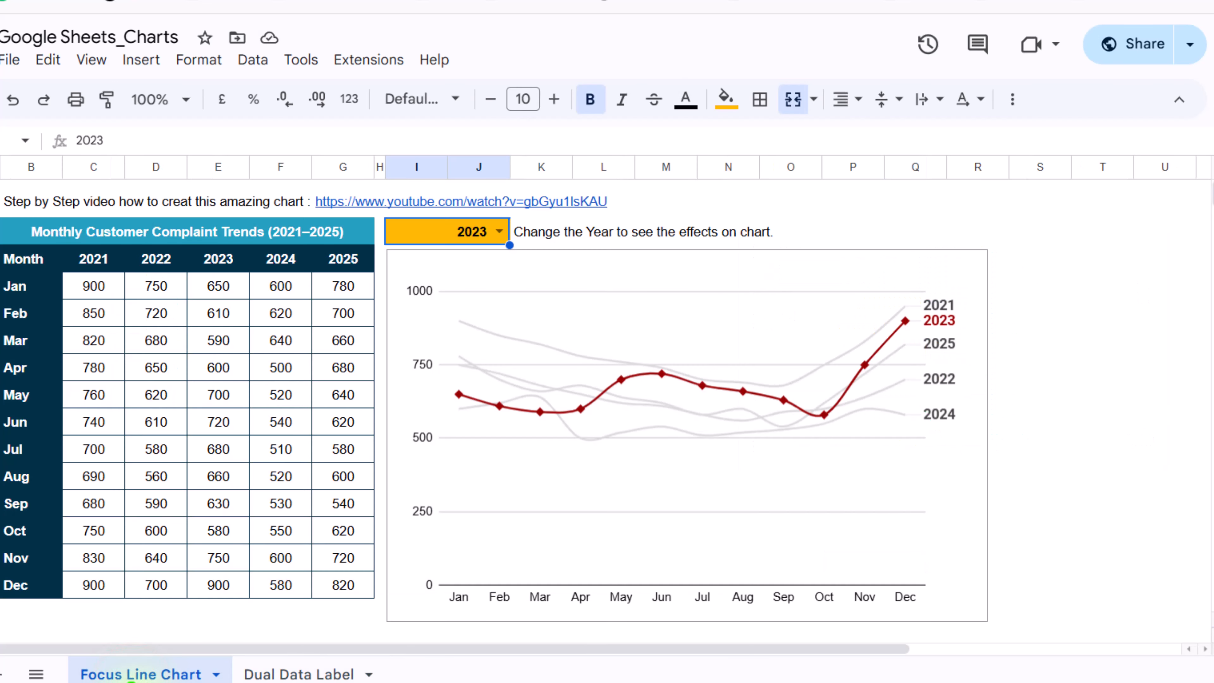
pyautogui.click(498, 231)
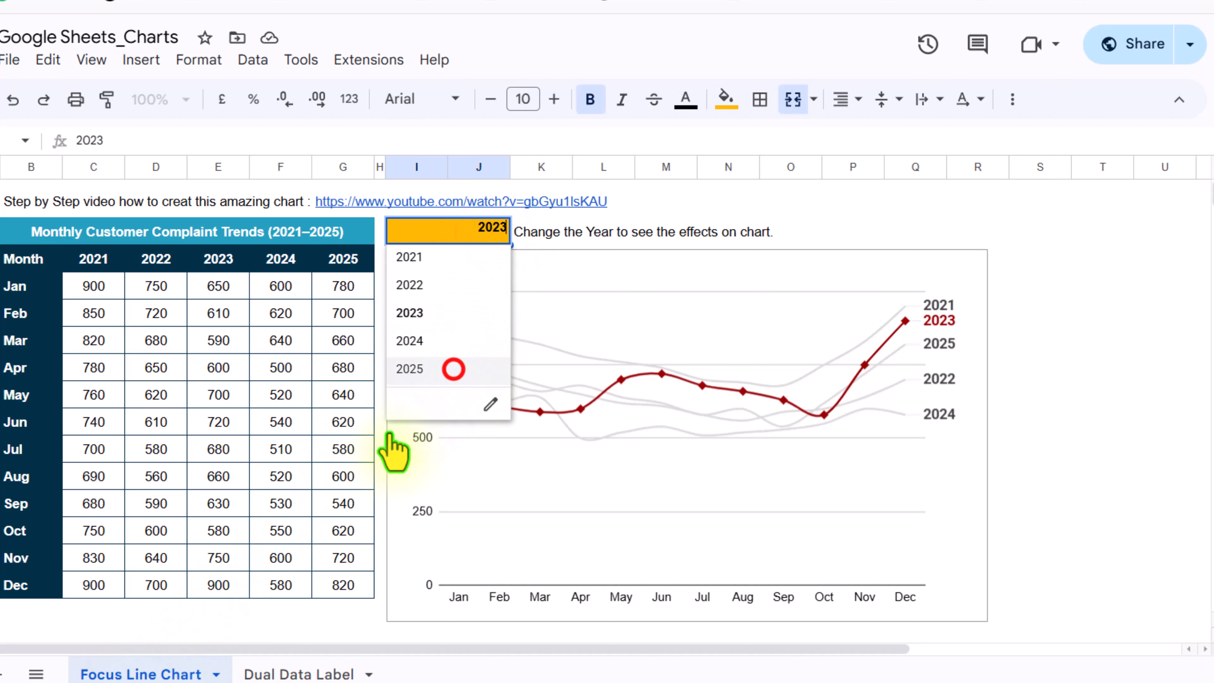
pyautogui.click(453, 369)
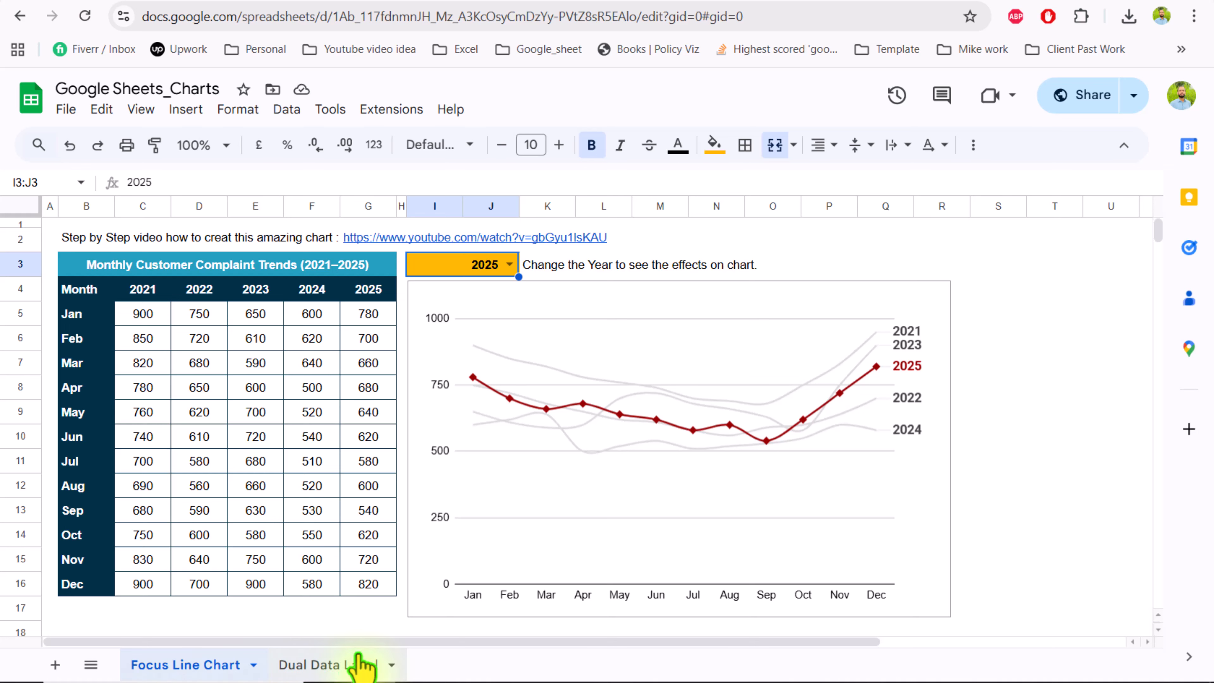
pyautogui.click(354, 663)
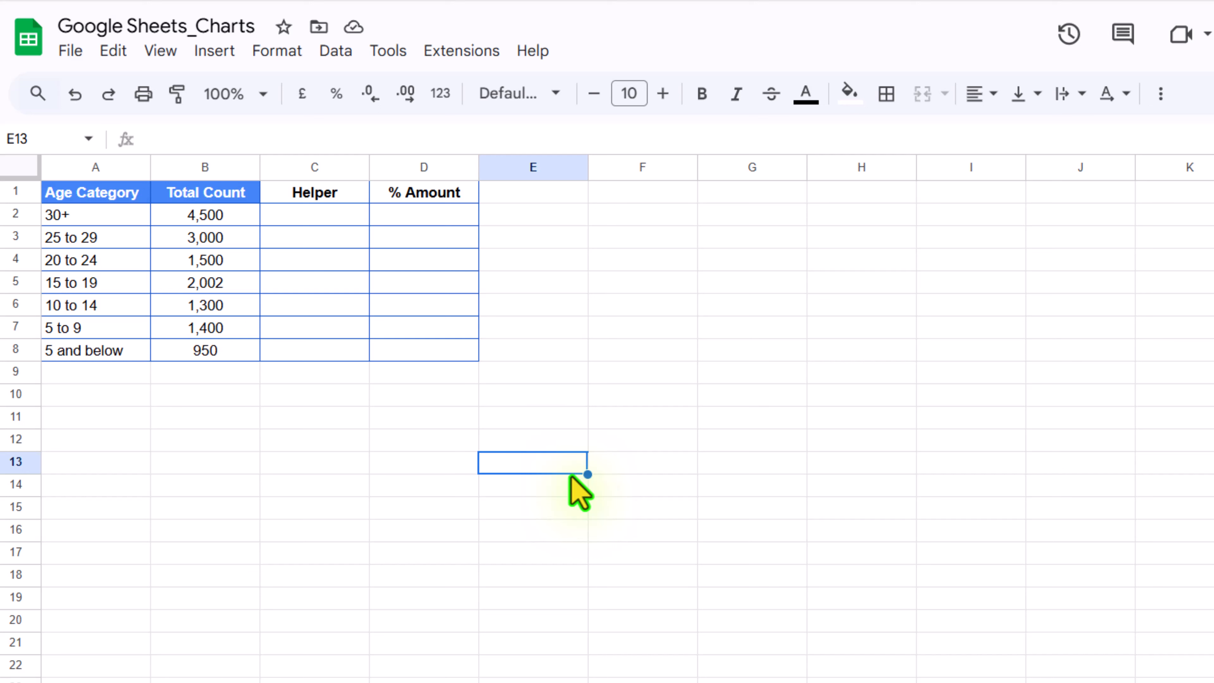
# - Fill the Helper column with 0 for every age category, cells C2 to C8
pyautogui.click(313, 216)
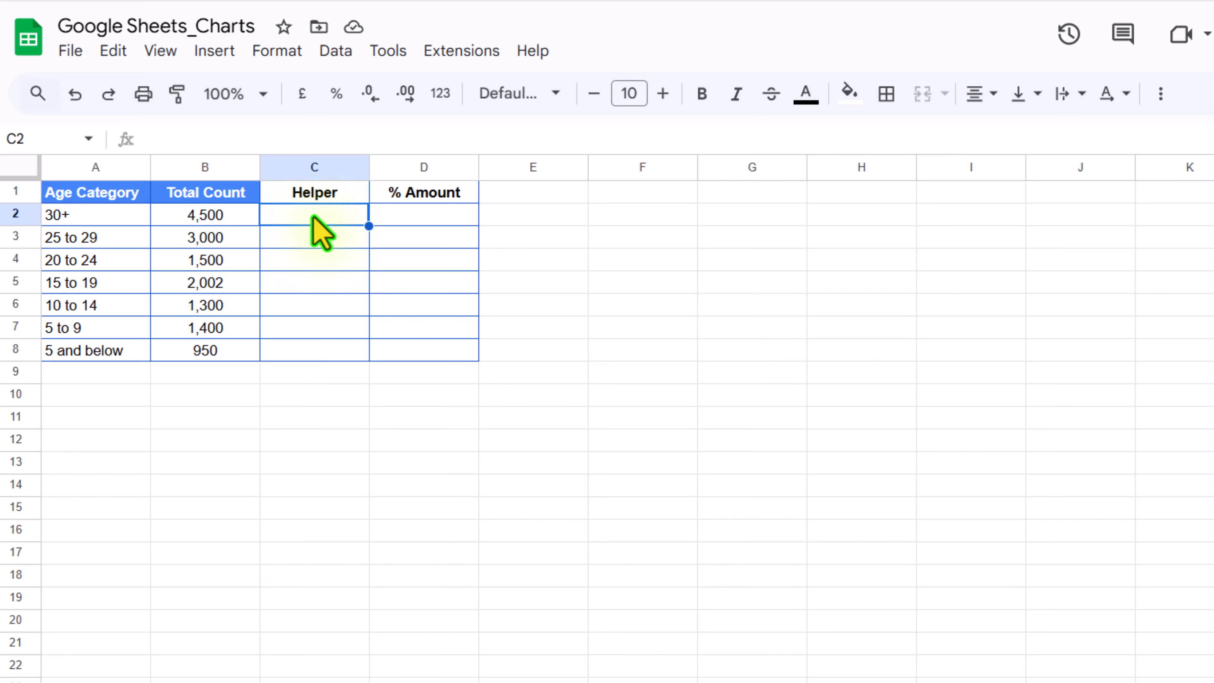
pyautogui.write('0')
pyautogui.press('Return')
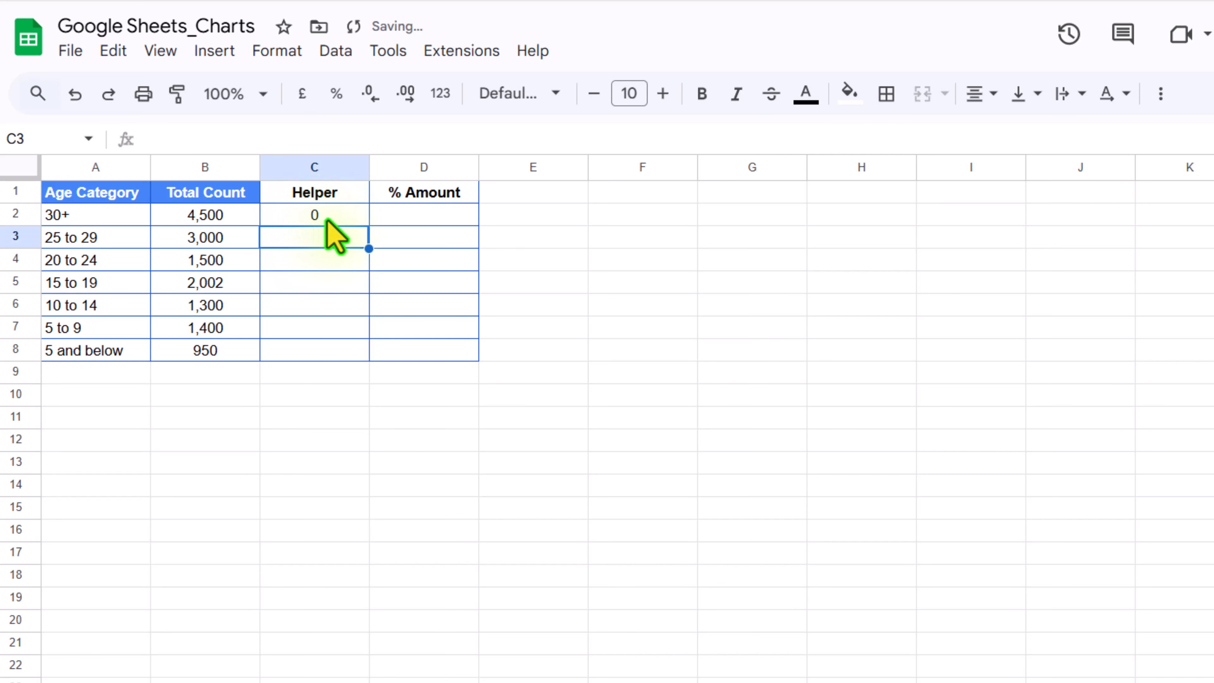
pyautogui.click(325, 219)
pyautogui.hotkey('ctrl', 'c')
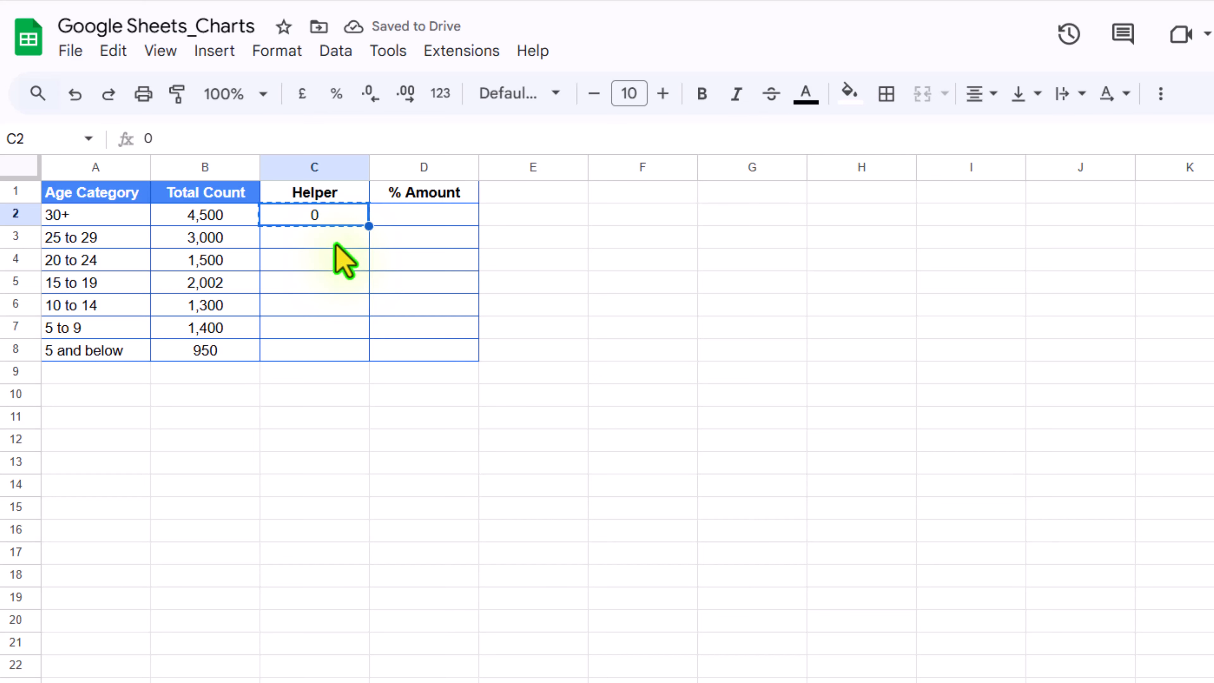
pyautogui.moveTo(333, 241); pyautogui.dragTo(325, 352)
pyautogui.hotkey('ctrl', 'v')
pyautogui.click(327, 390)
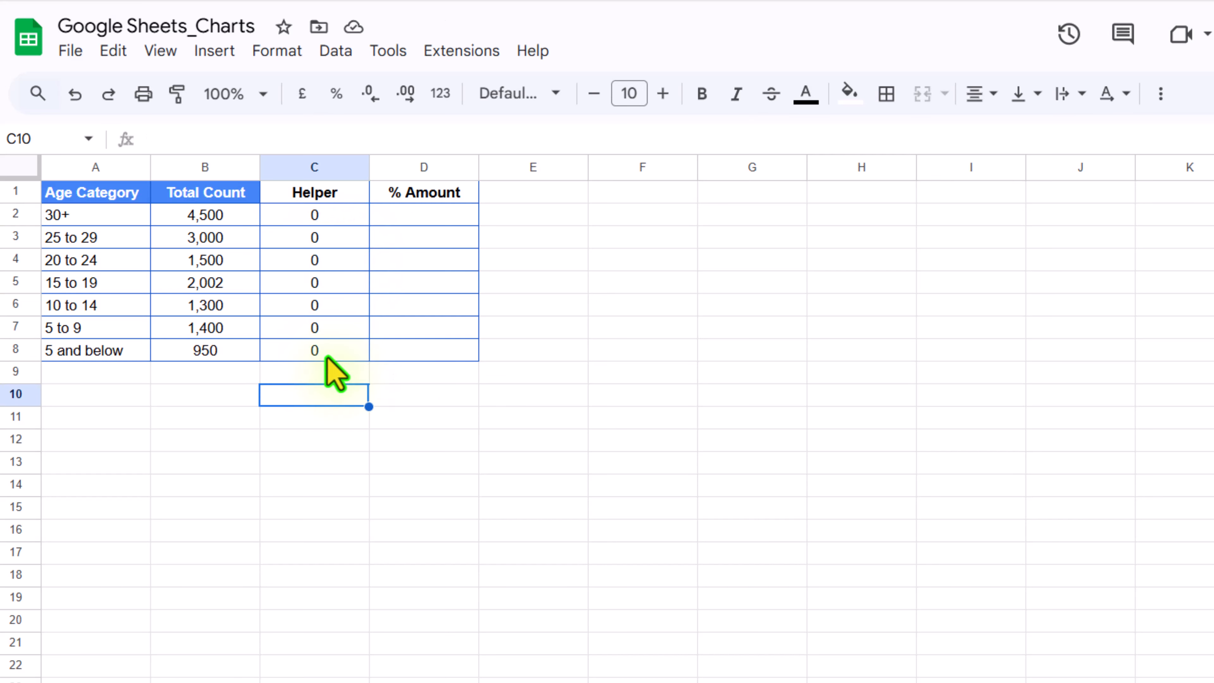
# - Enter the formula =B2/sum($B$2:$B$8) in D2 under % Amount, with the sum range locked as absolute
pyautogui.click(442, 220)
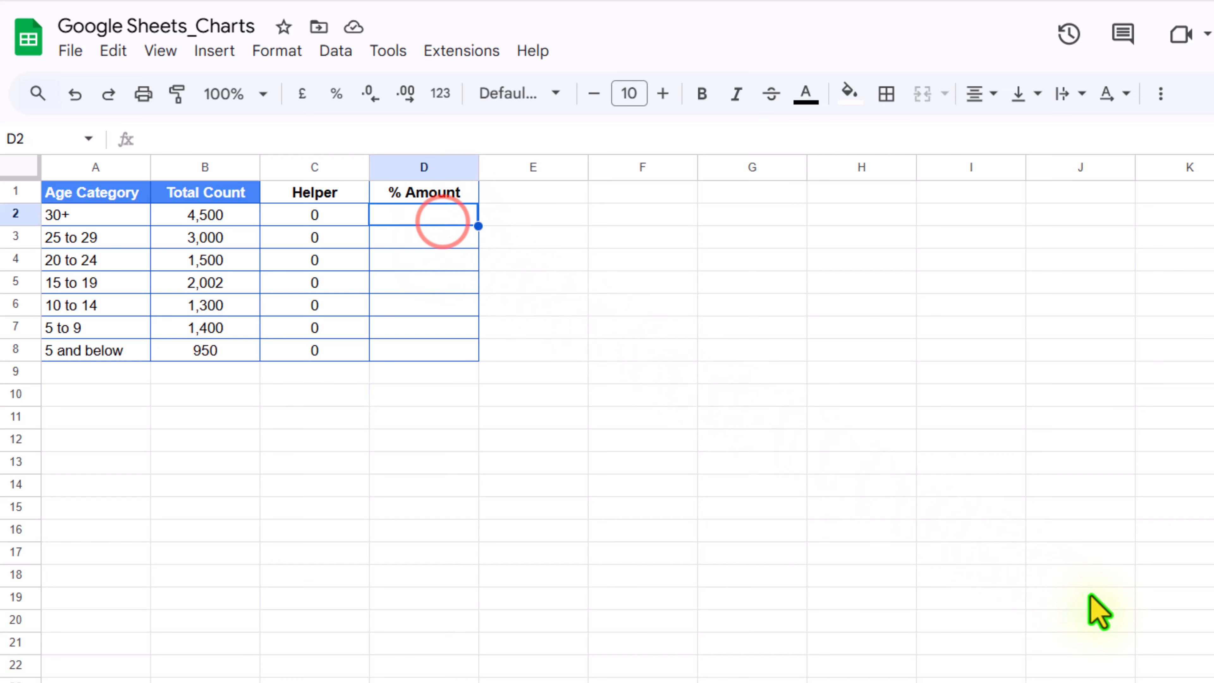
pyautogui.write('=')
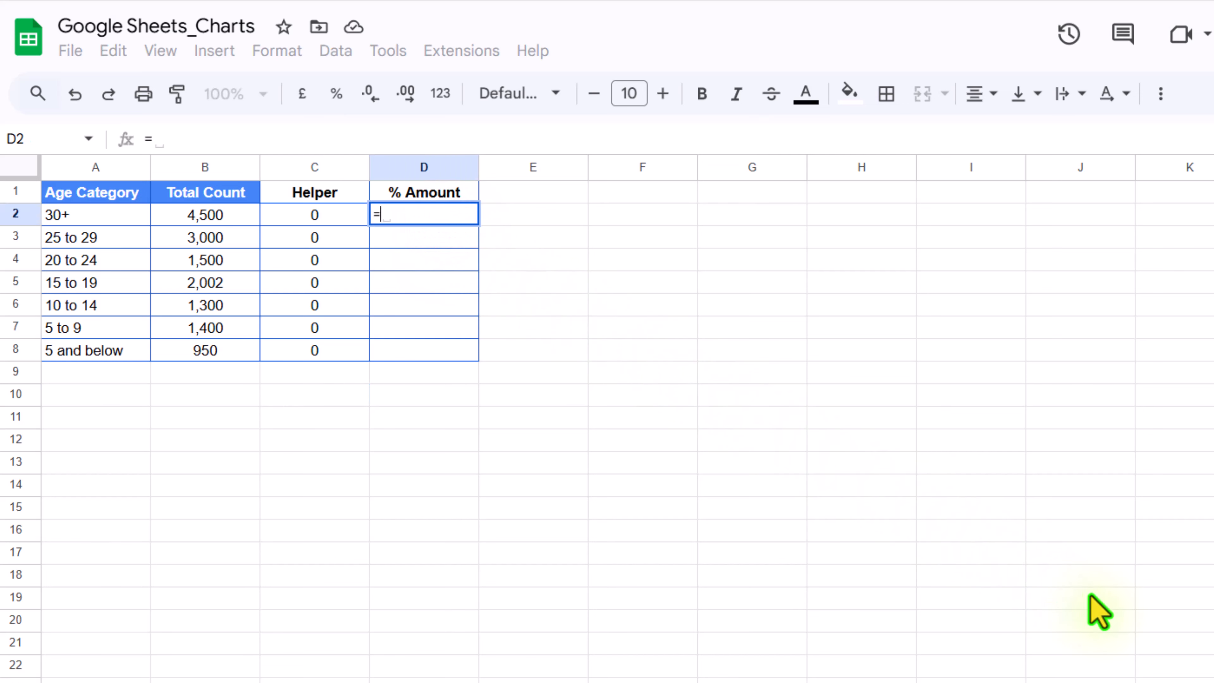
pyautogui.click(239, 213)
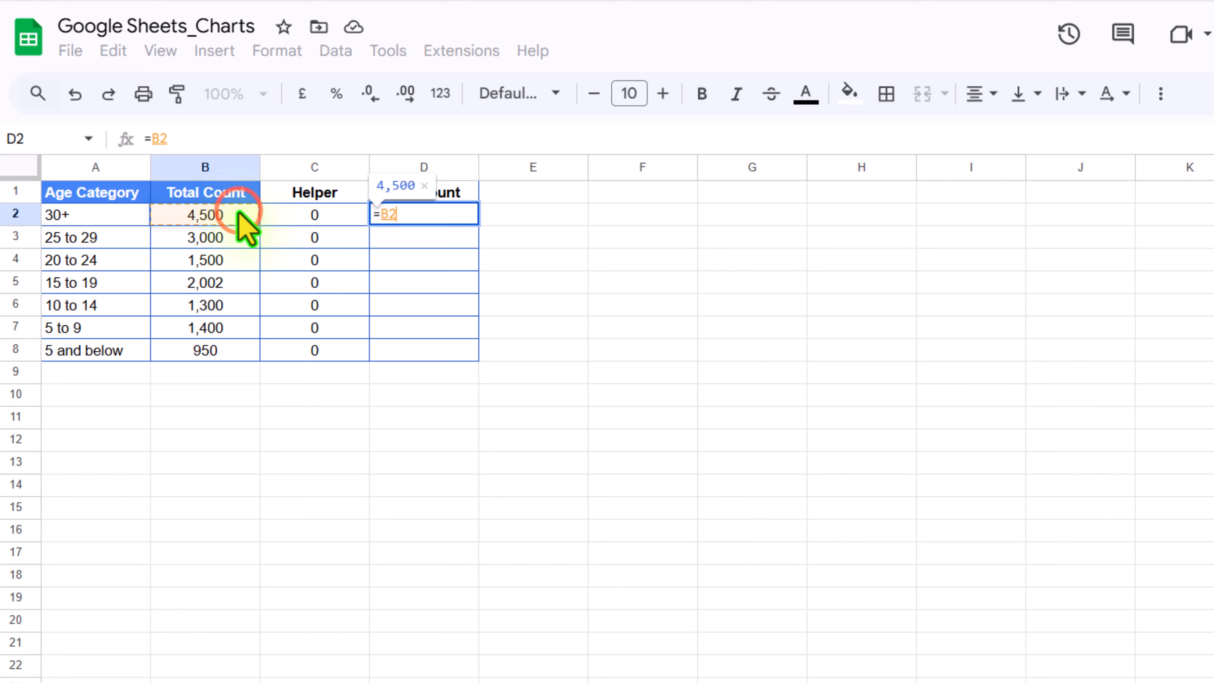
pyautogui.write('/sum(')
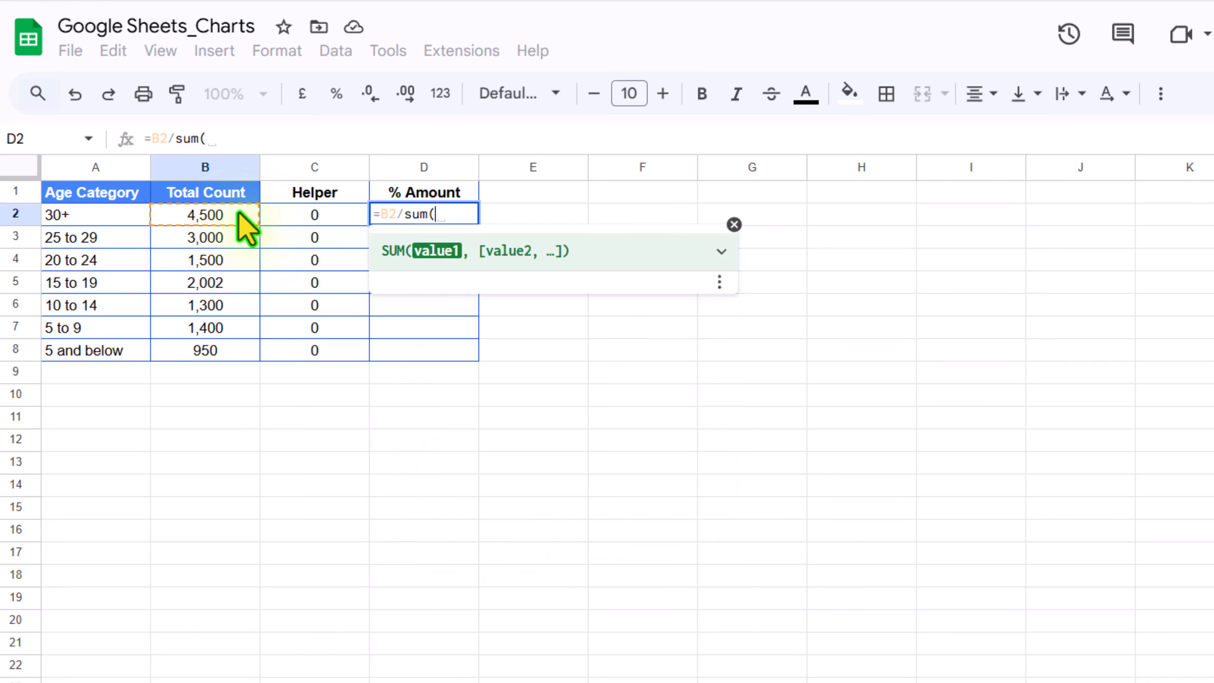
pyautogui.moveTo(239, 214); pyautogui.dragTo(209, 359)
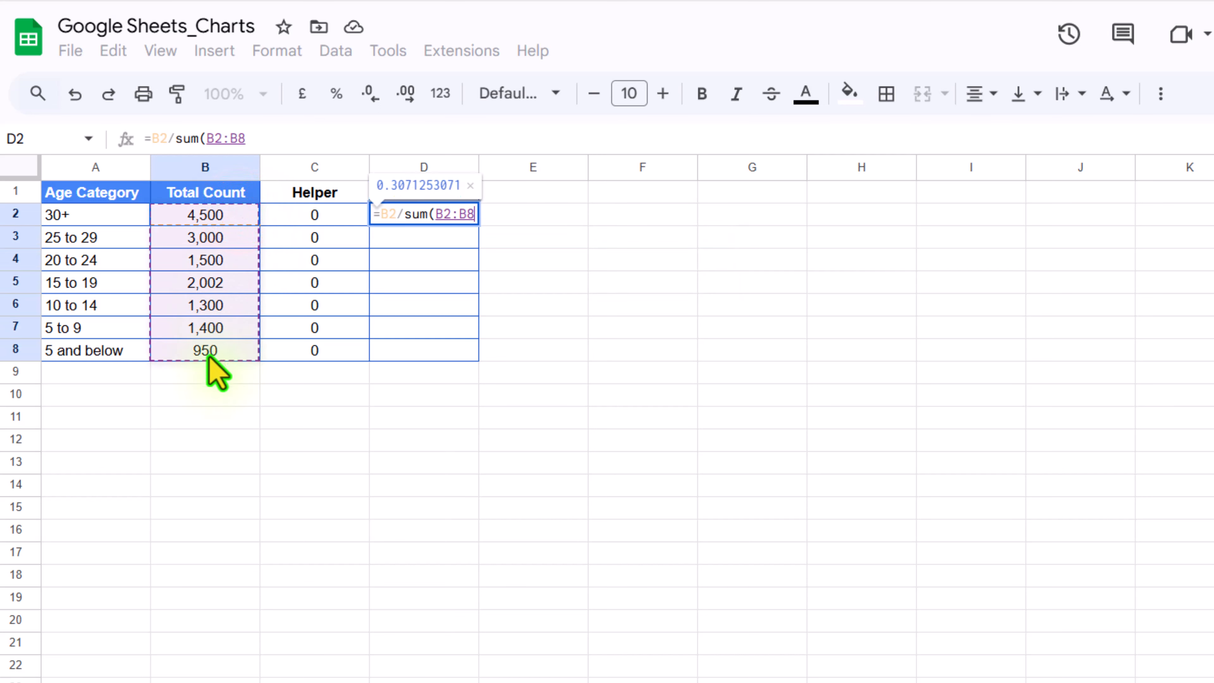
pyautogui.press('F4')
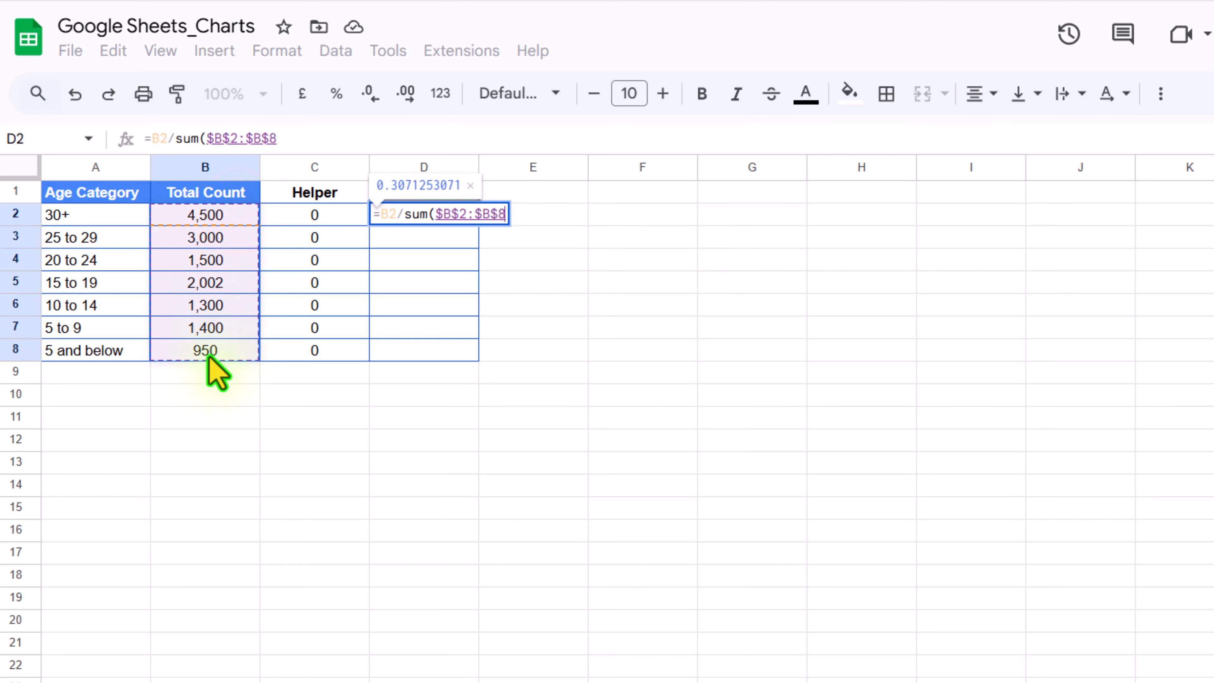
pyautogui.write(')')
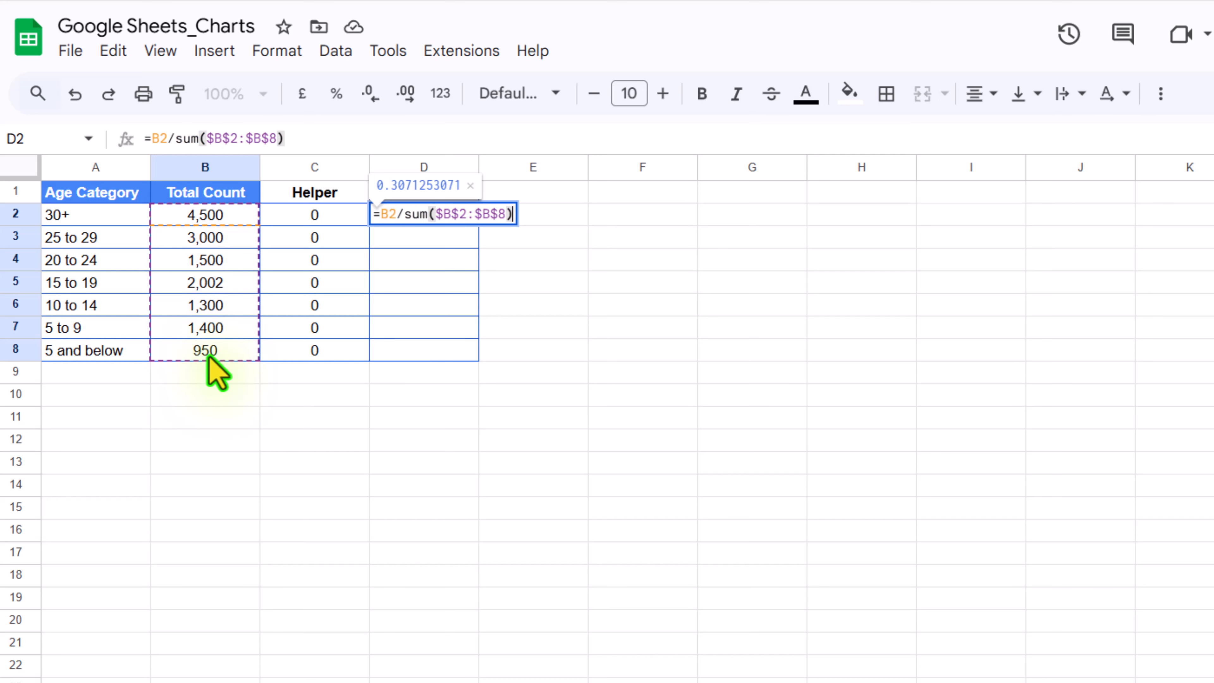
pyautogui.press('Return')
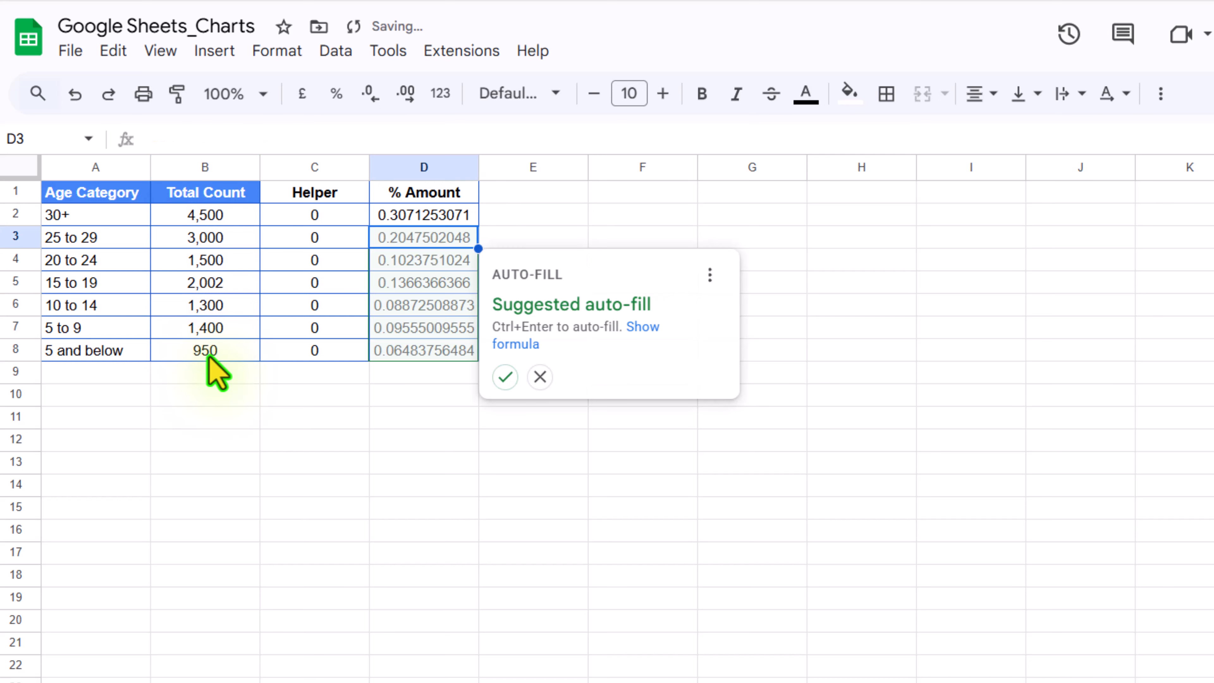
# - Wrap the D2 formula as =Text(B2/sum($B$2:$B$8),"0.0%") and fill it down through D8
pyautogui.press('Up')
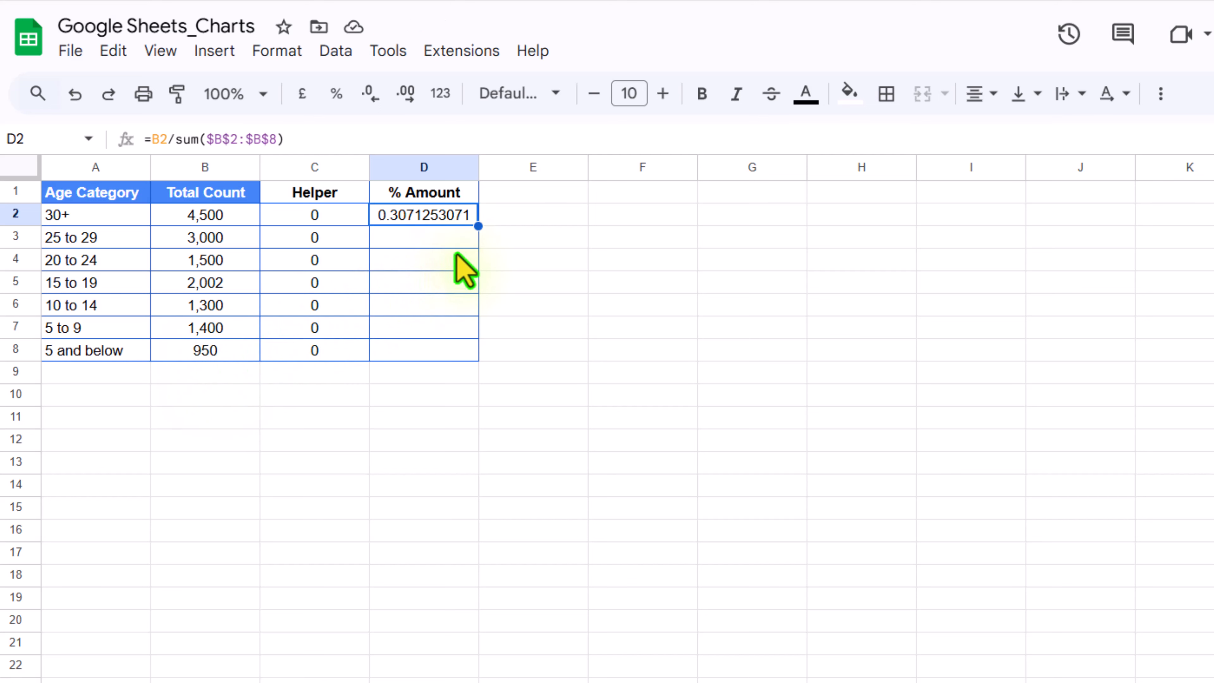
pyautogui.moveTo(316, 139); pyautogui.dragTo(152, 157)
pyautogui.hotkey('ctrl', 'c')
pyautogui.press('BackSpace')
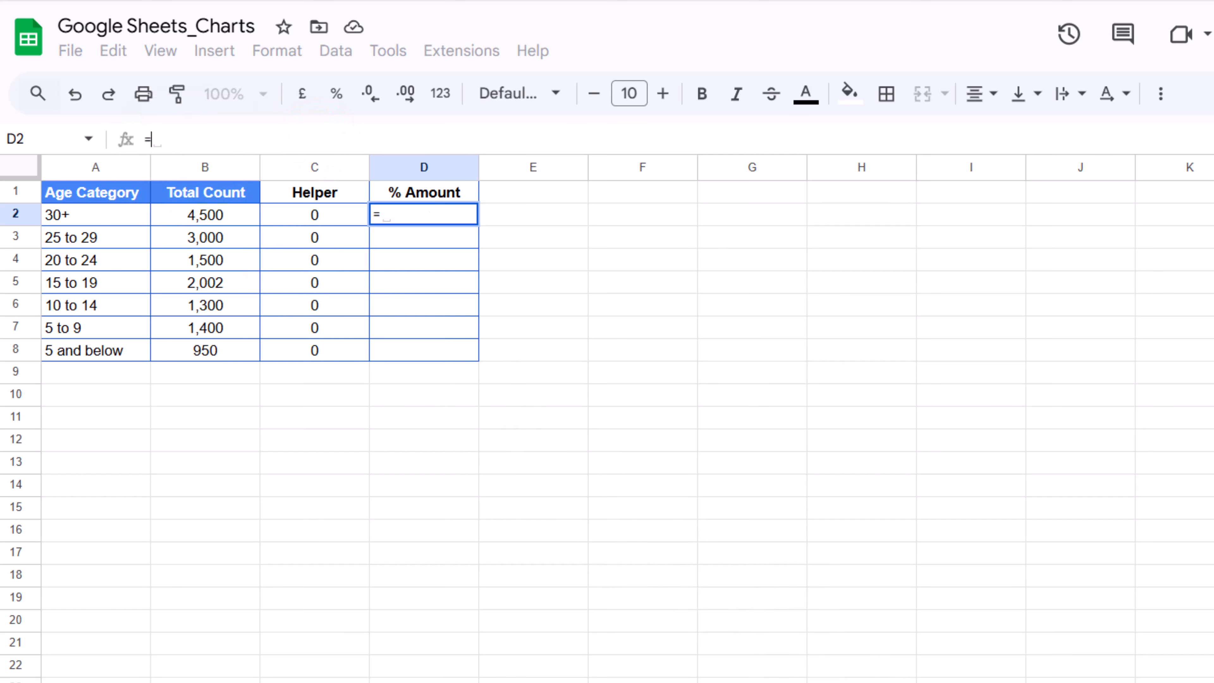
pyautogui.write('Tex')
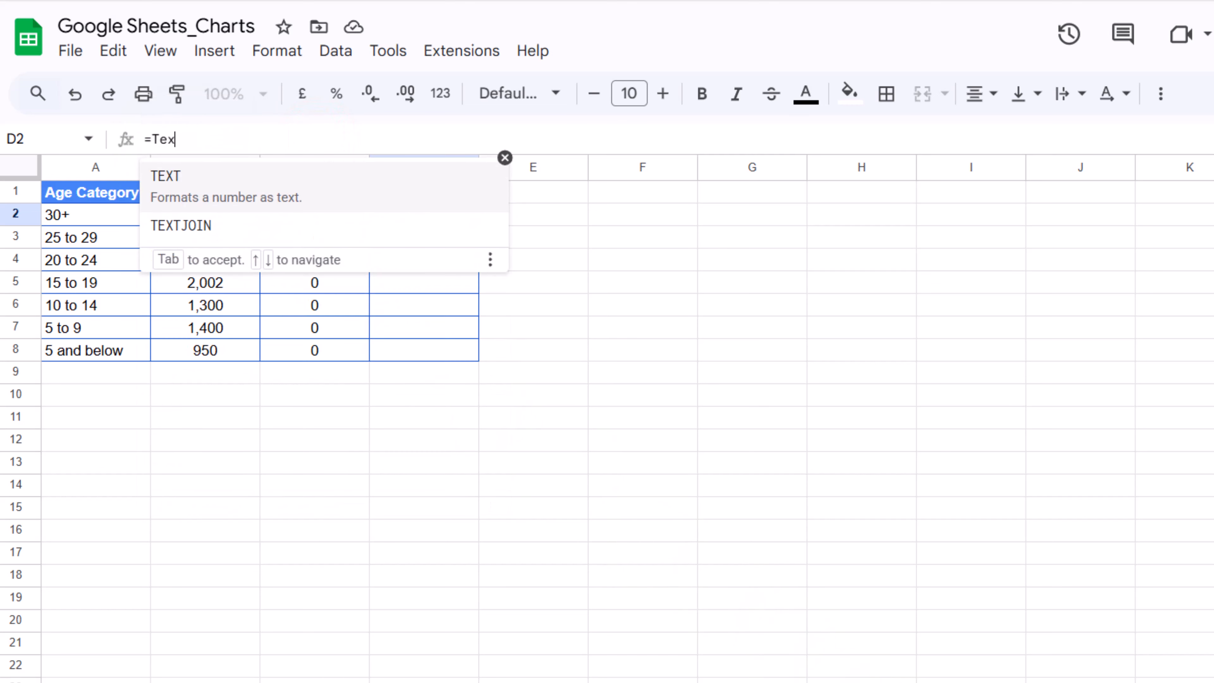
pyautogui.write('t(')
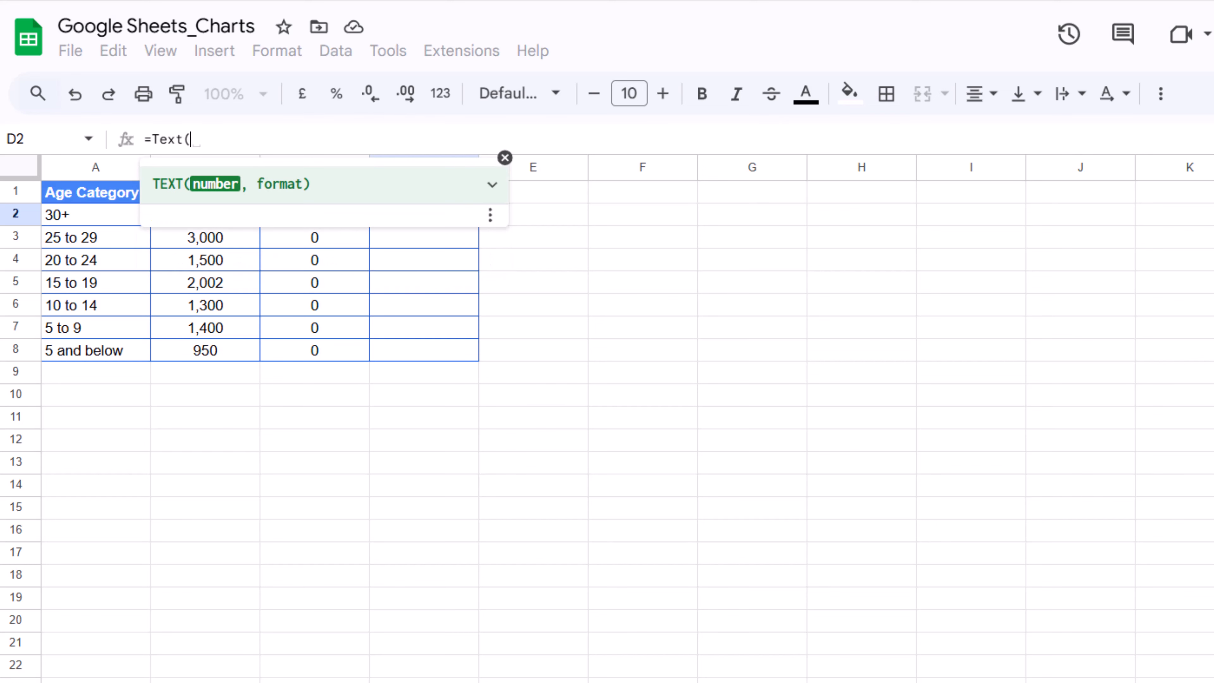
pyautogui.hotkey('ctrl', 'v')
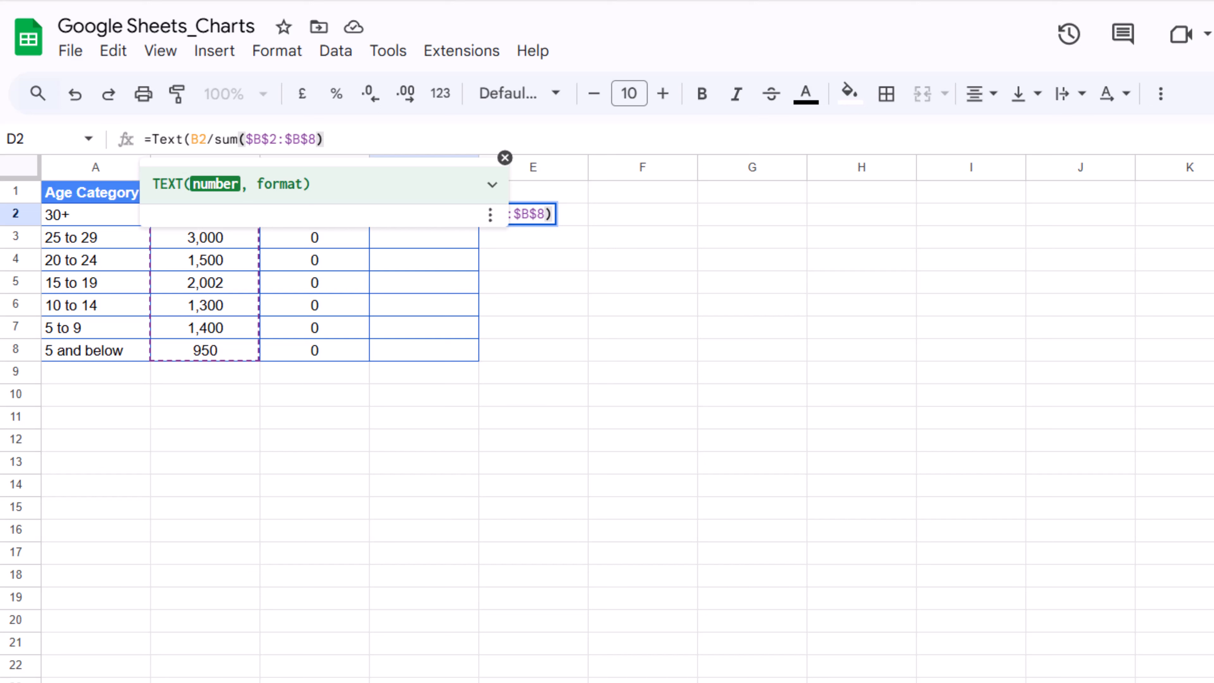
pyautogui.write(', ')
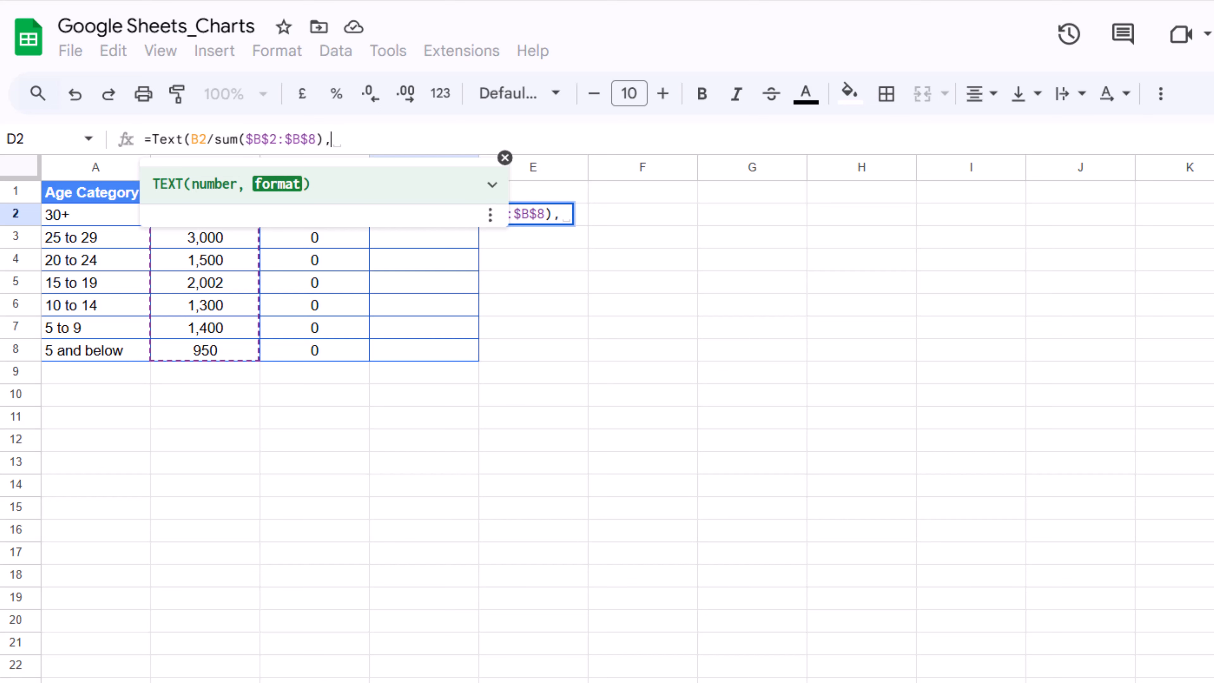
pyautogui.write('"')
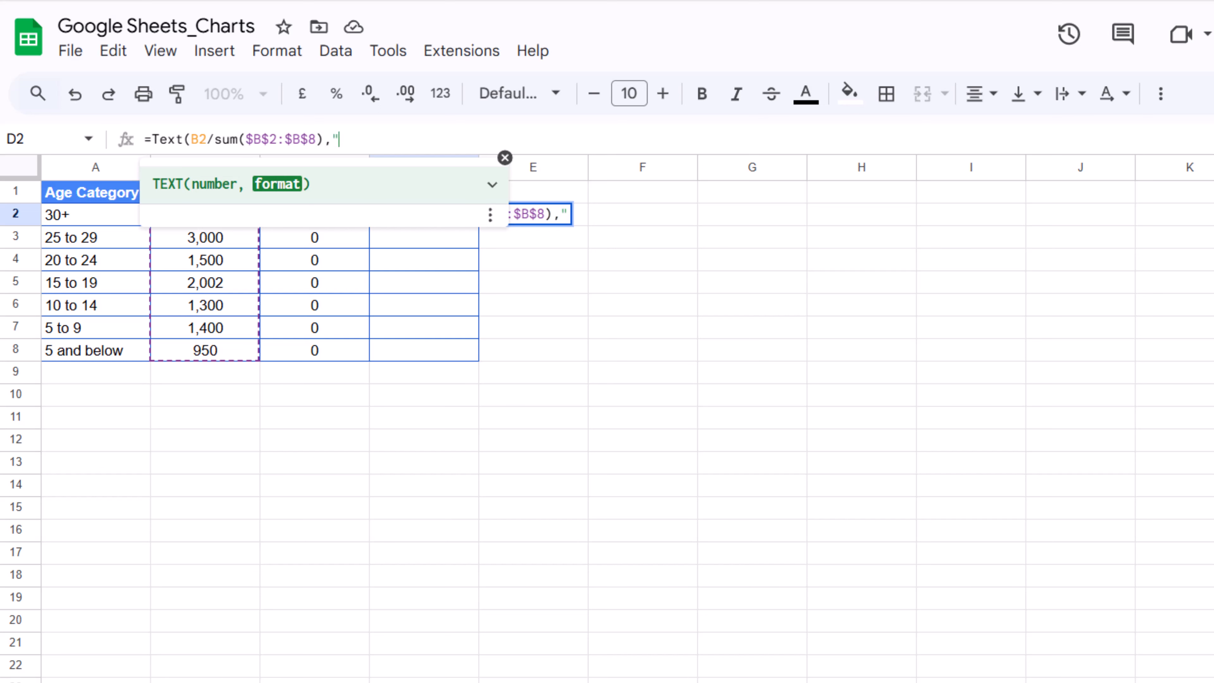
pyautogui.write('0.')
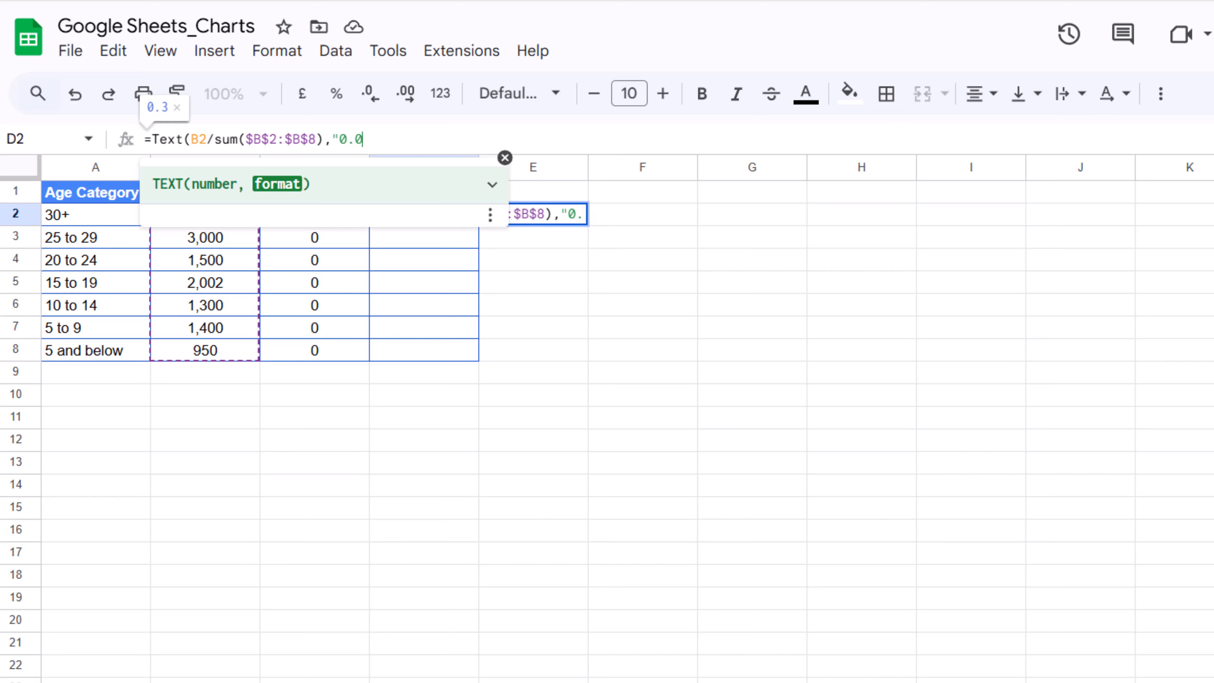
pyautogui.write('0%')
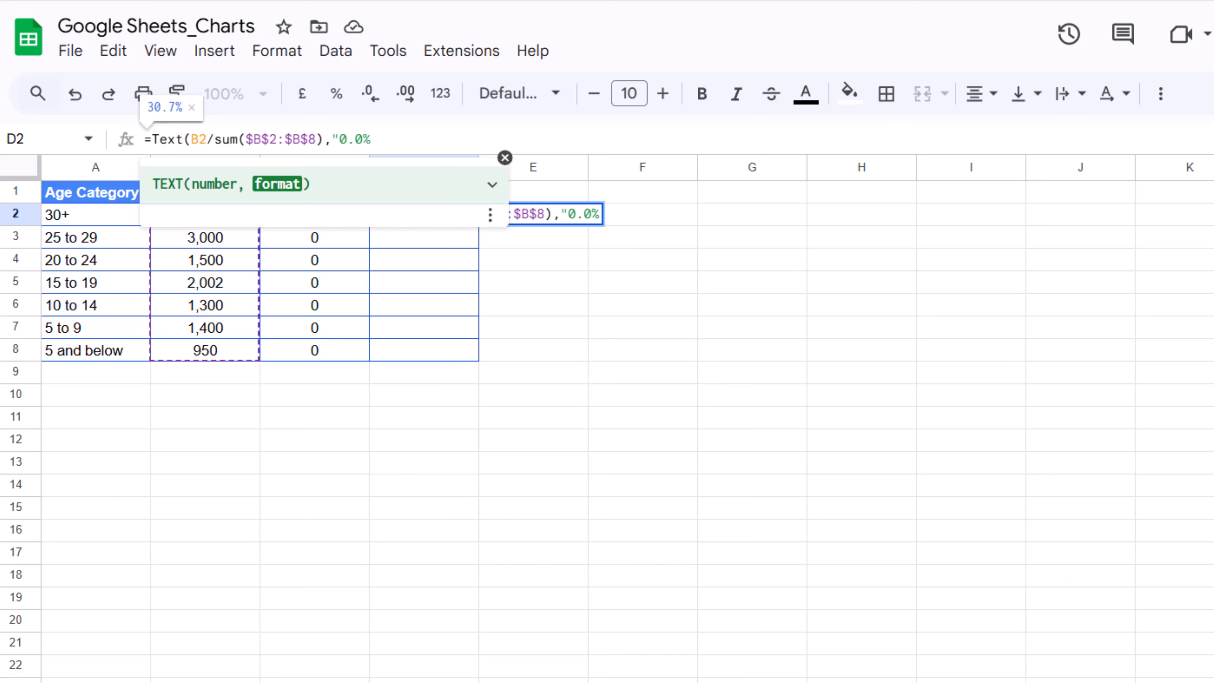
pyautogui.write('")')
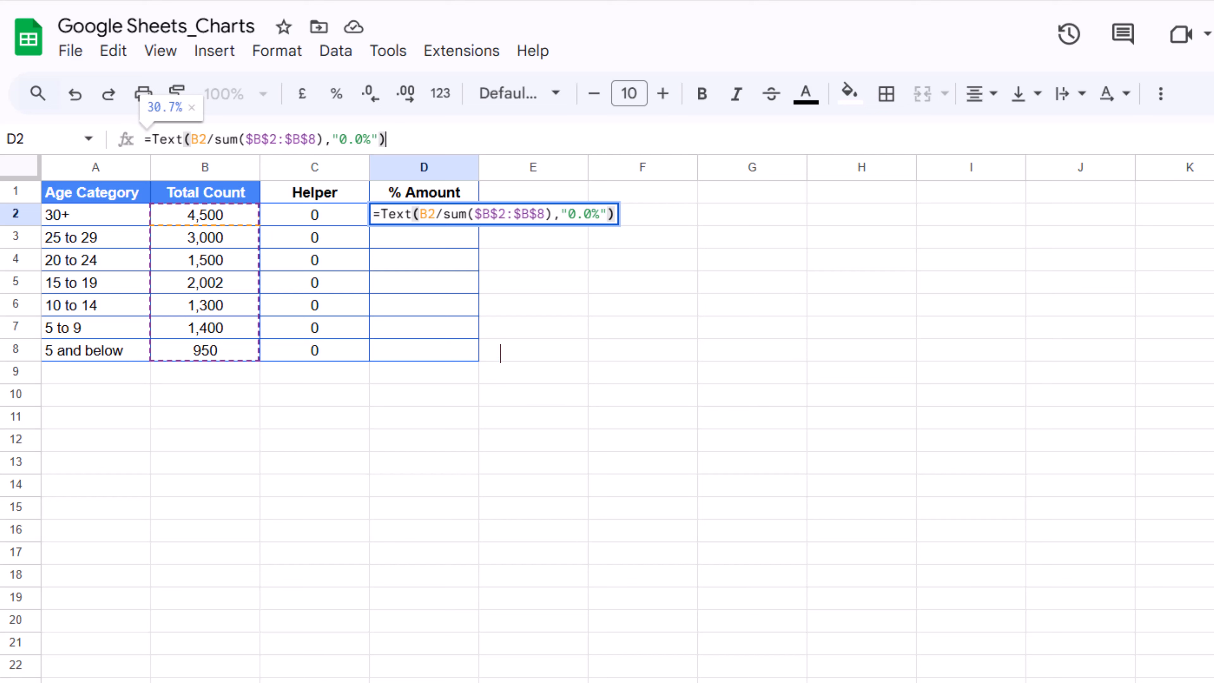
pyautogui.press('Return')
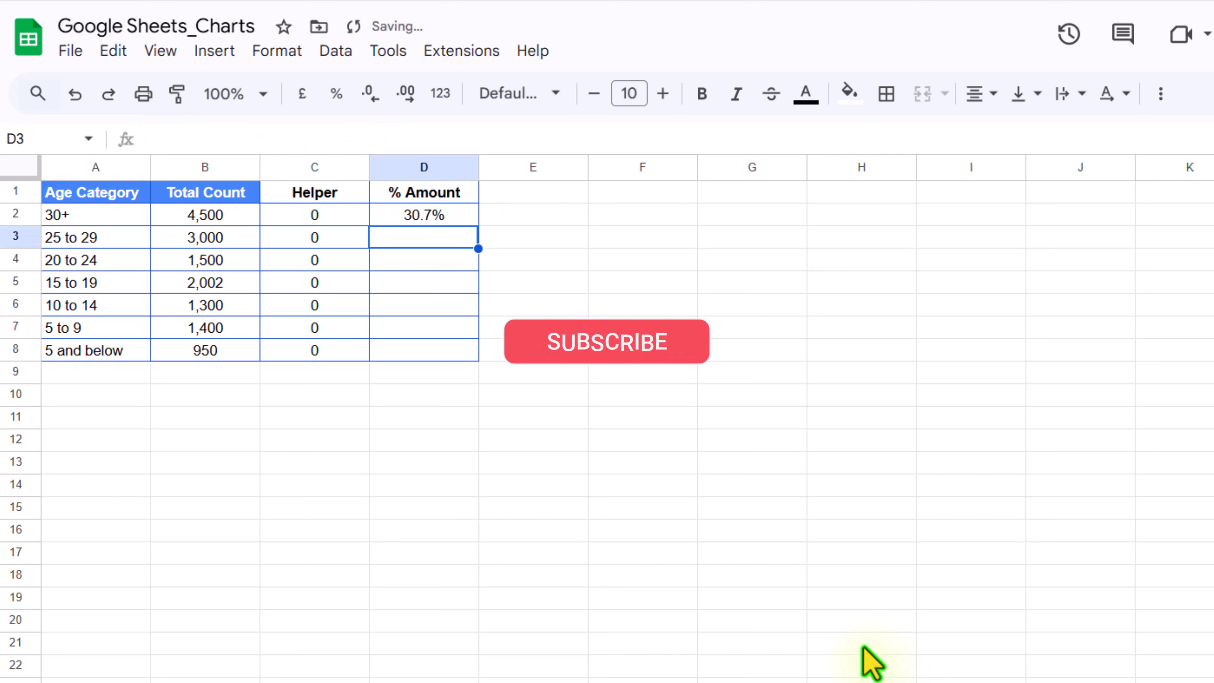
pyautogui.click(460, 217)
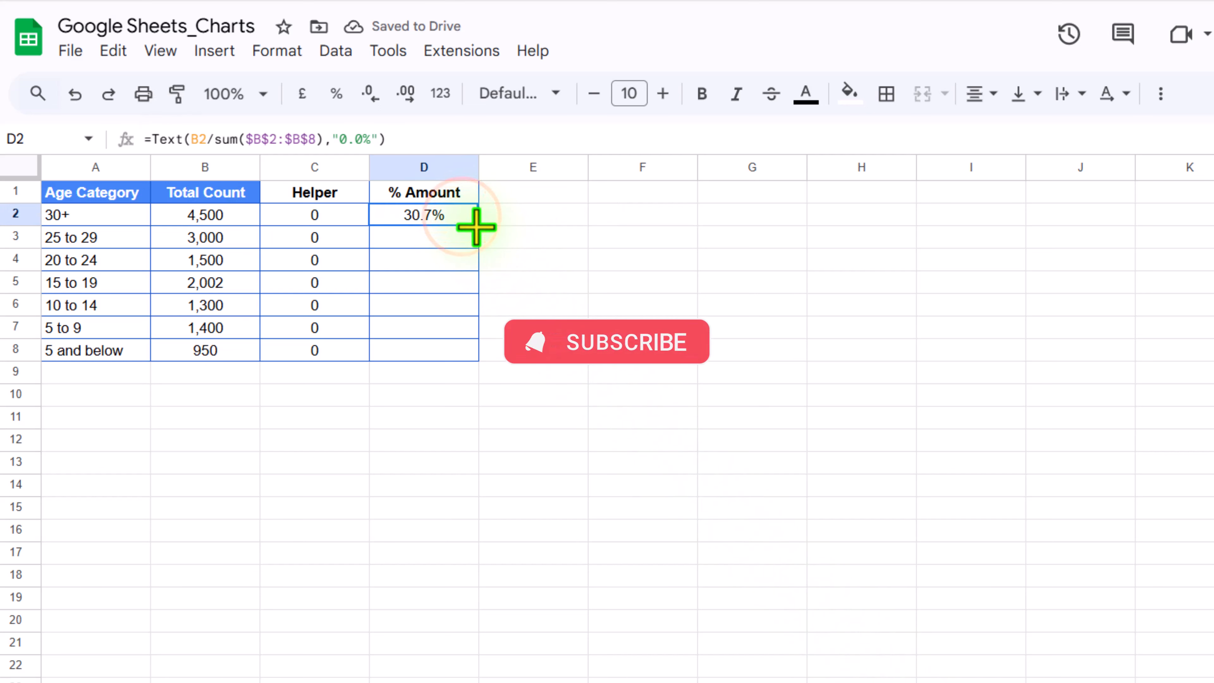
pyautogui.moveTo(475, 225); pyautogui.dragTo(470, 360)
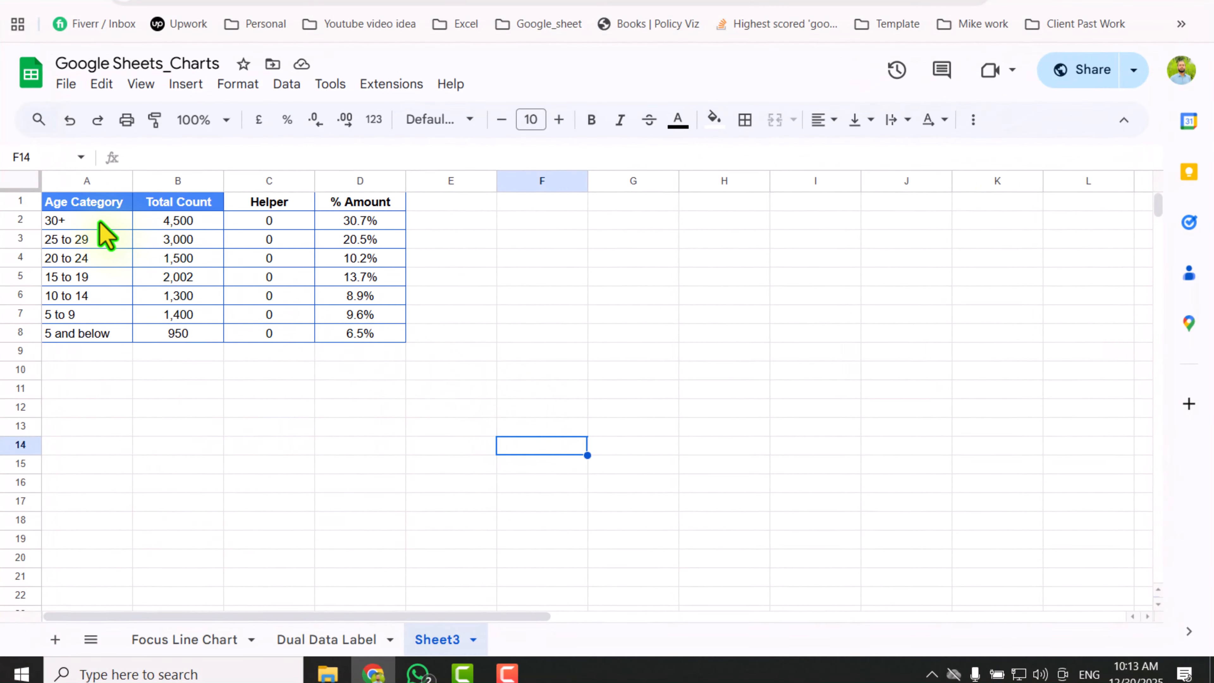
# - Insert a chart from the data range A1:D8 and set its type to Stacked column chart
pyautogui.moveTo(81, 205); pyautogui.dragTo(282, 298)
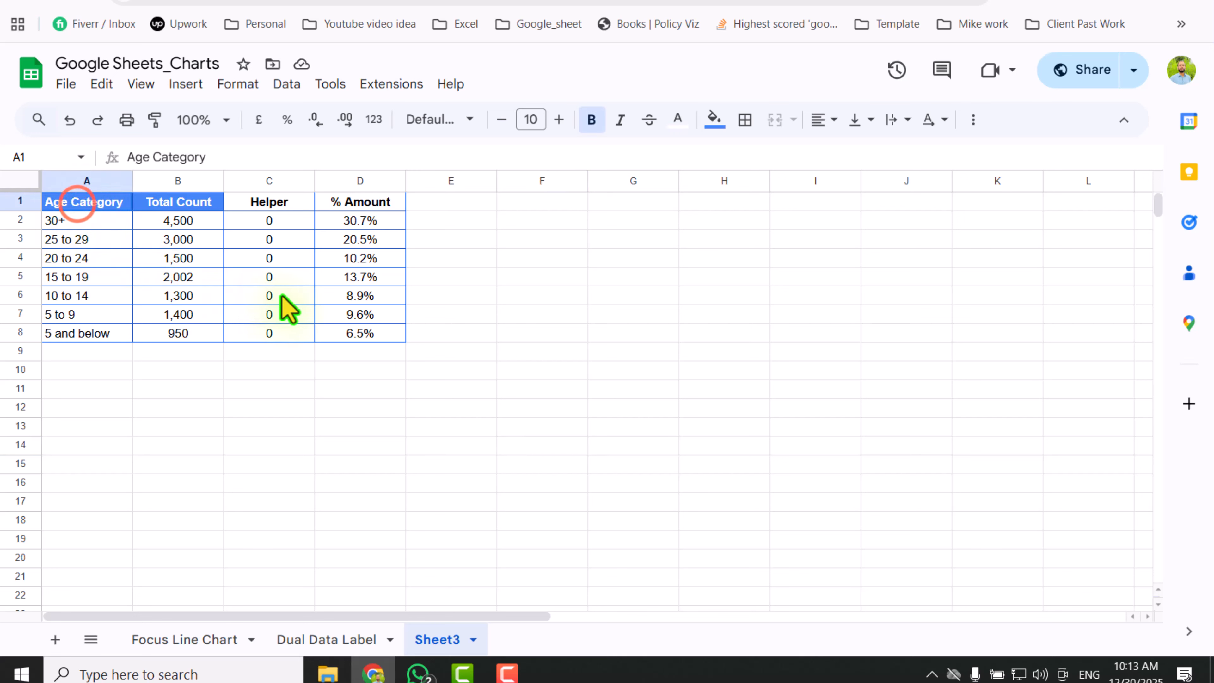
pyautogui.keyDown('shift'); pyautogui.click(359, 333); pyautogui.keyUp('shift')
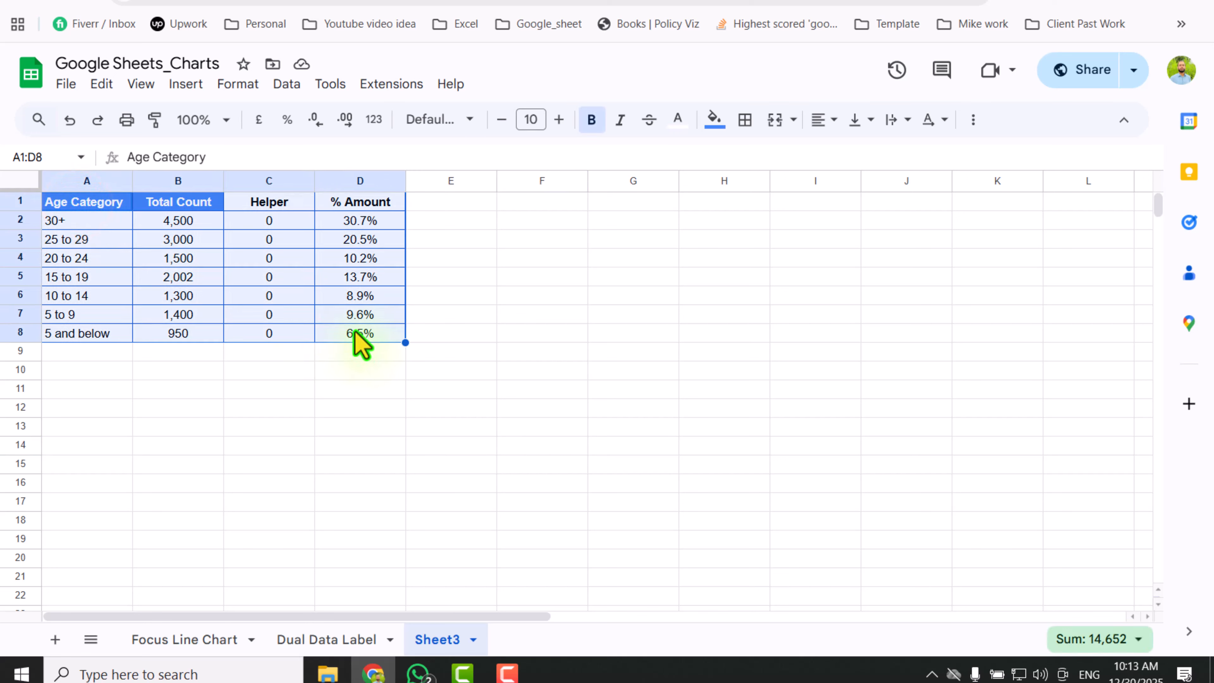
pyautogui.click(184, 85)
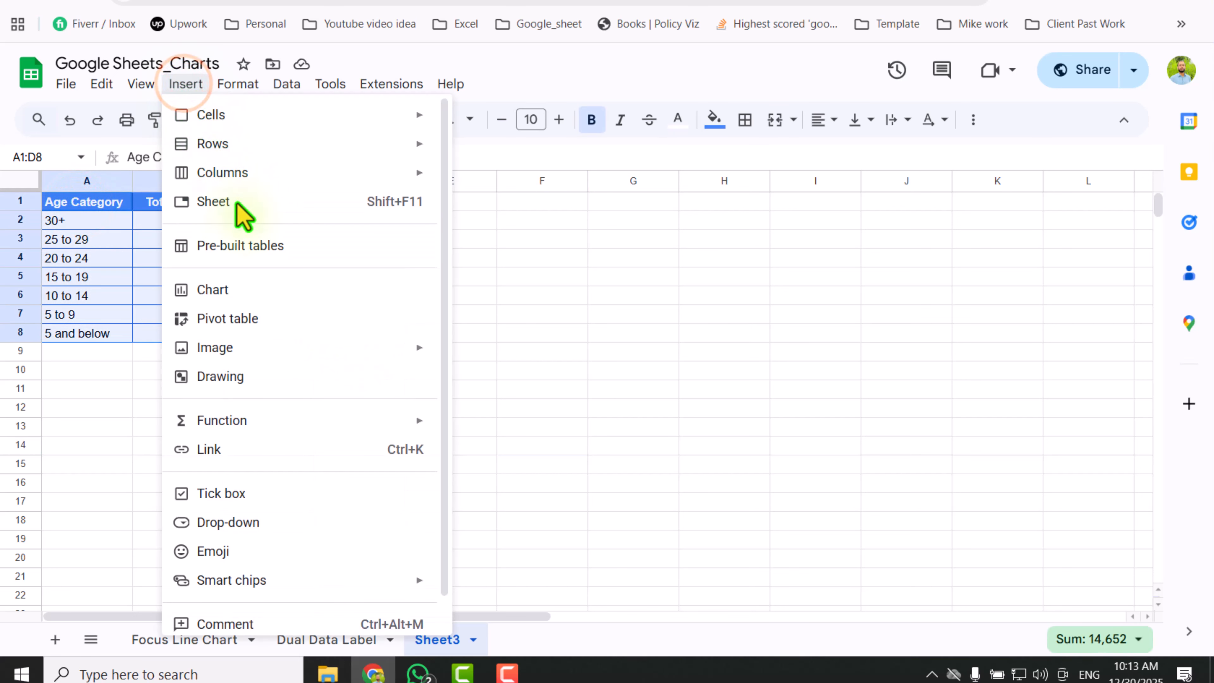
pyautogui.click(276, 289)
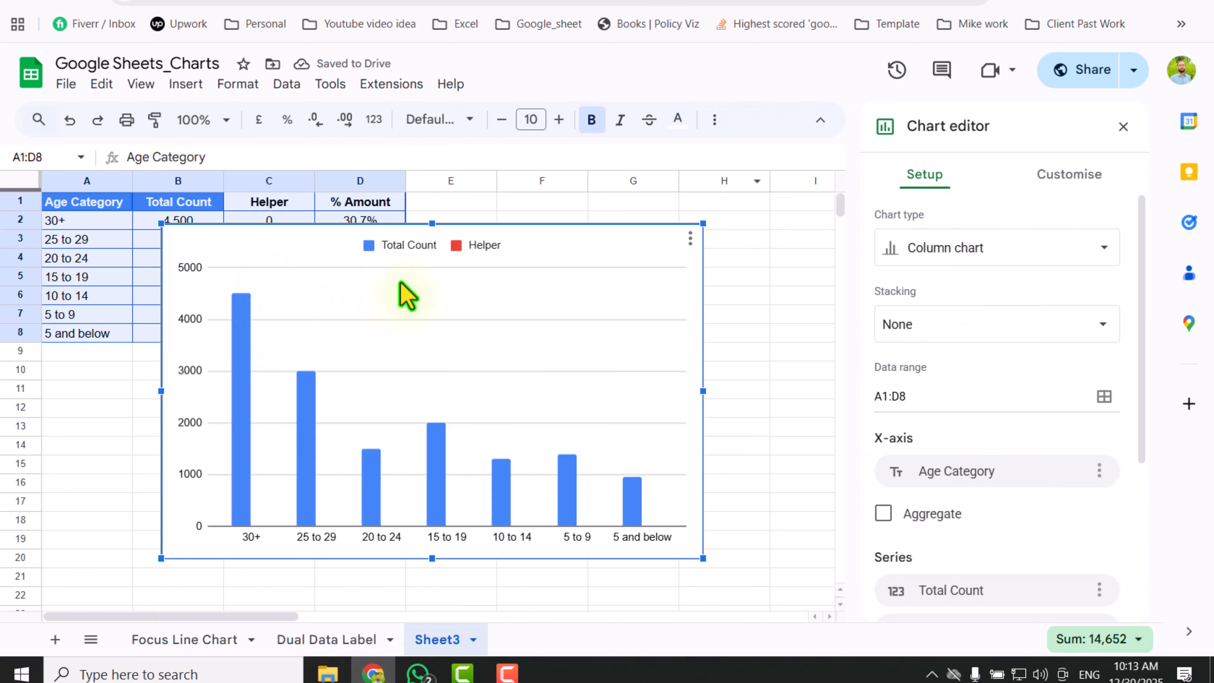
pyautogui.click(967, 244)
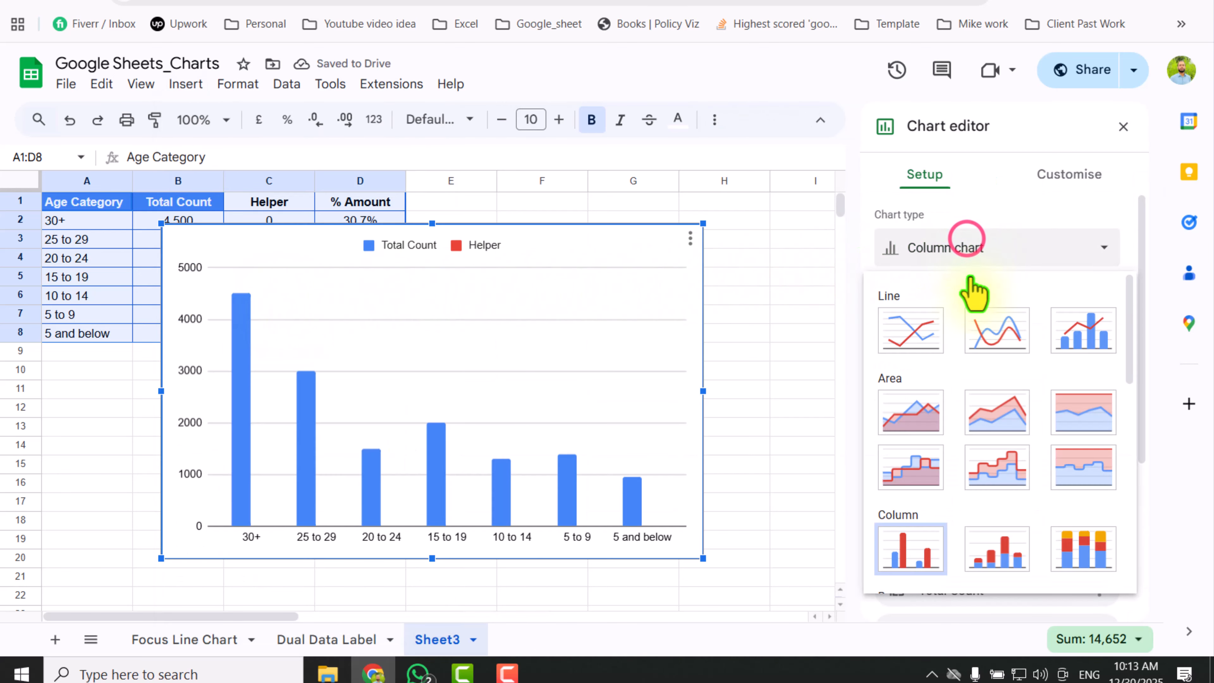
pyautogui.click(1002, 564)
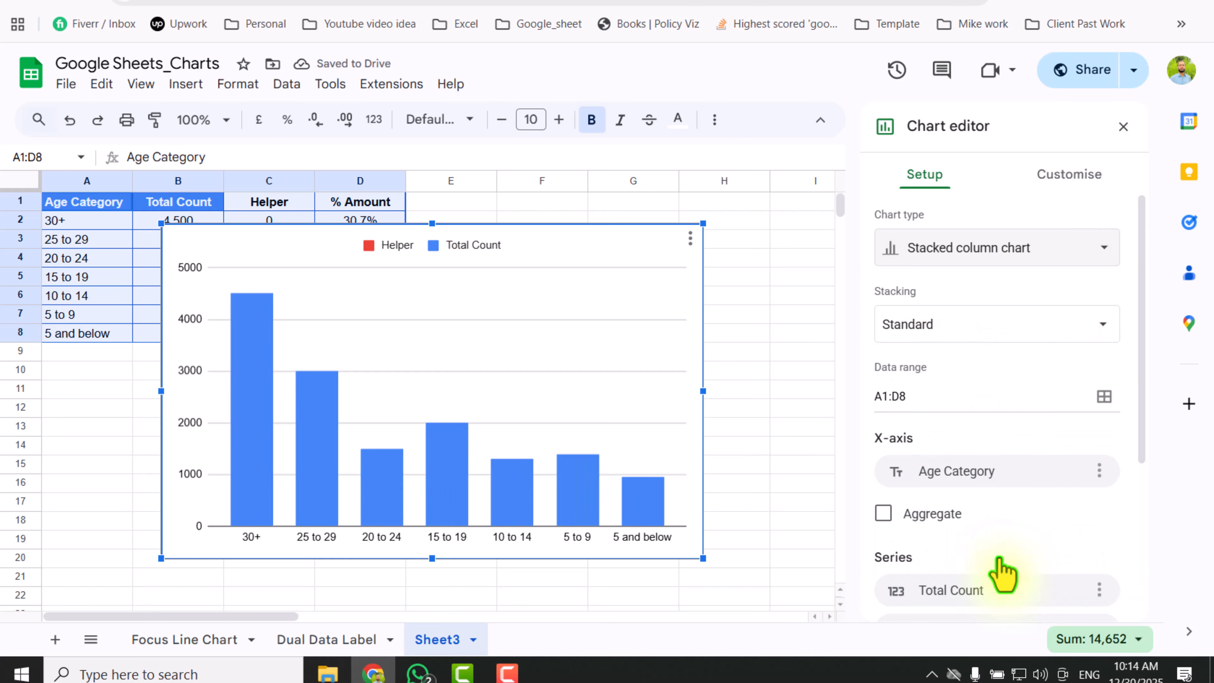
# - Turn on data labels for all series of the stacked column chart
pyautogui.click(1061, 178)
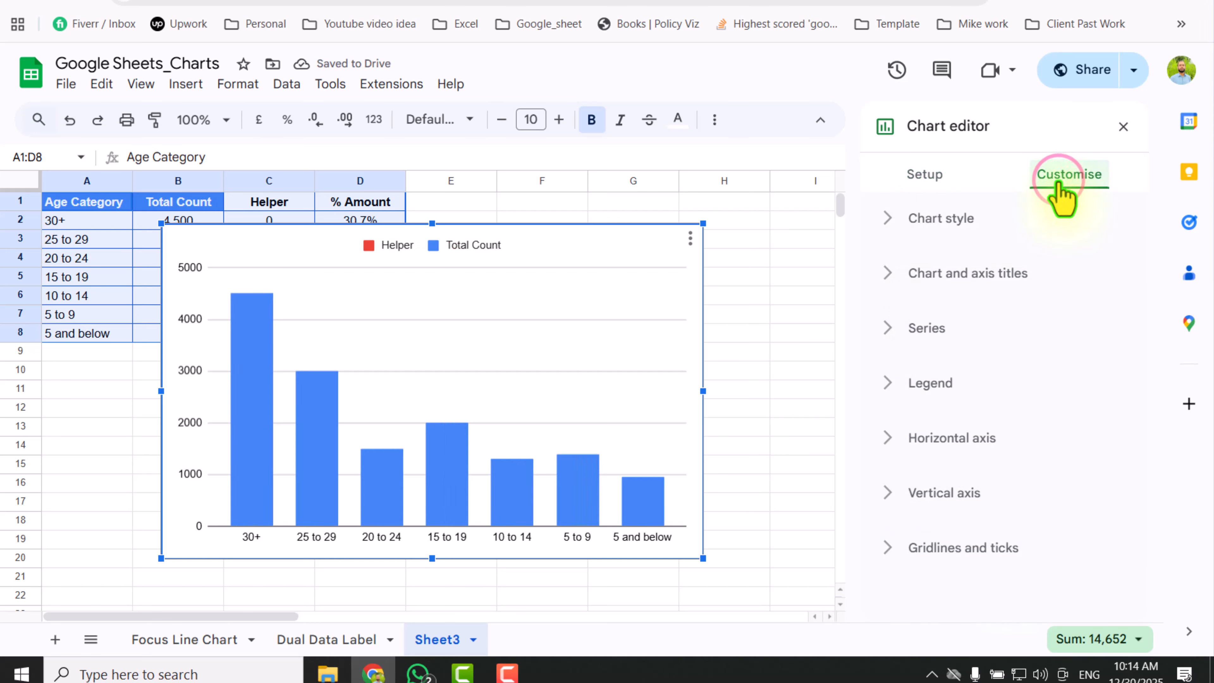
pyautogui.click(937, 329)
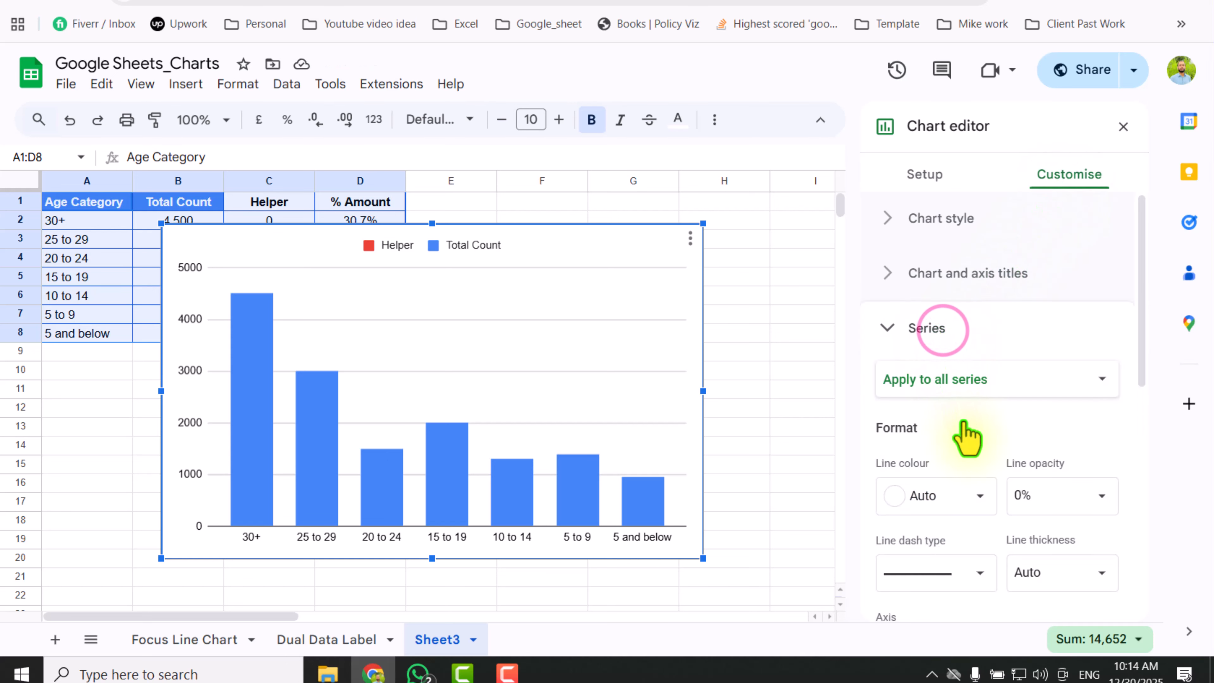
pyautogui.scroll(-5, 965, 432)
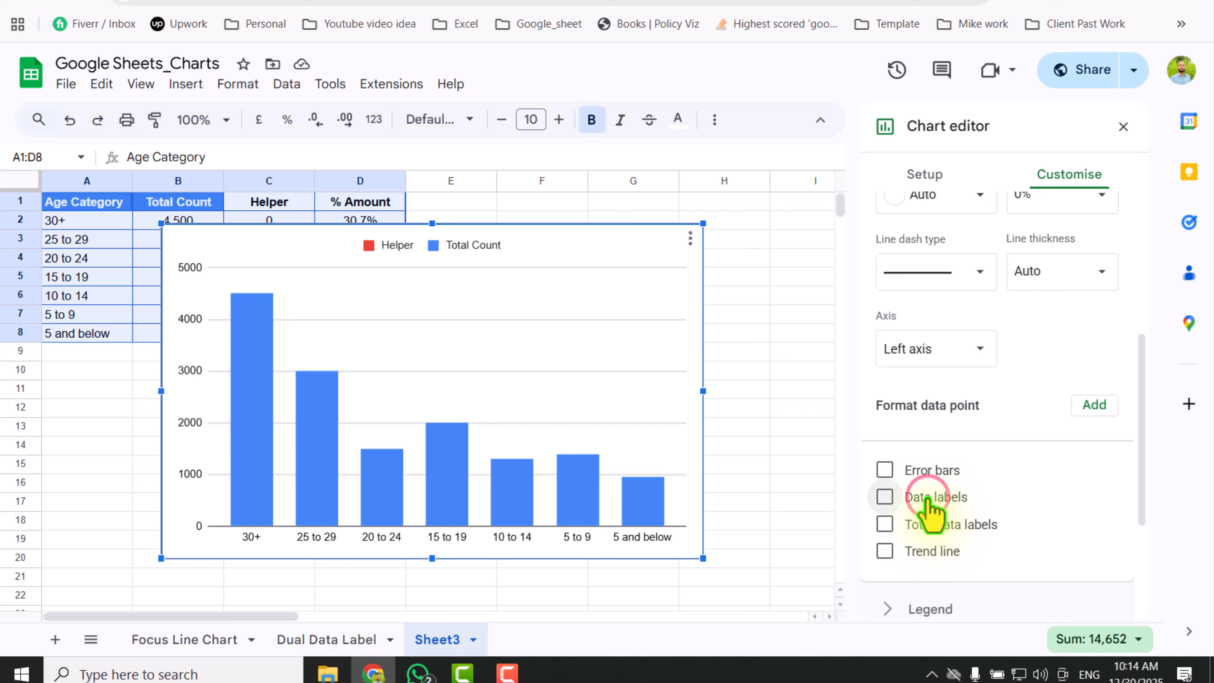
pyautogui.click(933, 497)
# - Set the data label type of the Helper series to Custom
pyautogui.scroll(5, 970, 424)
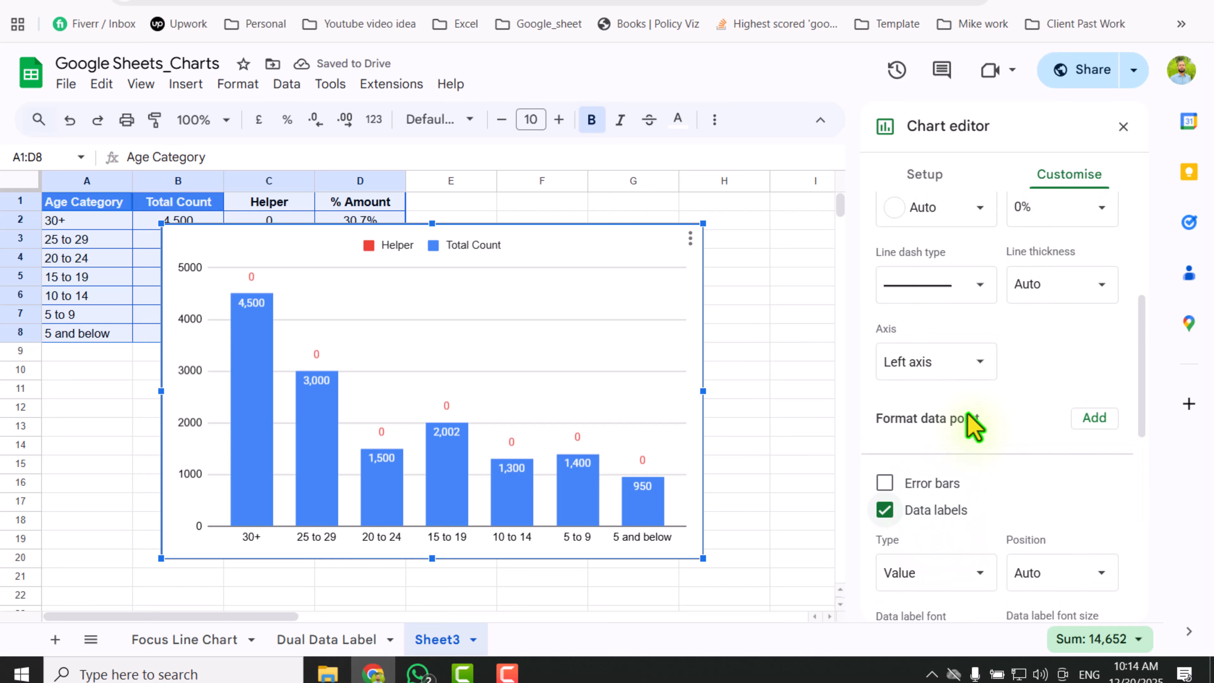
pyautogui.click(960, 378)
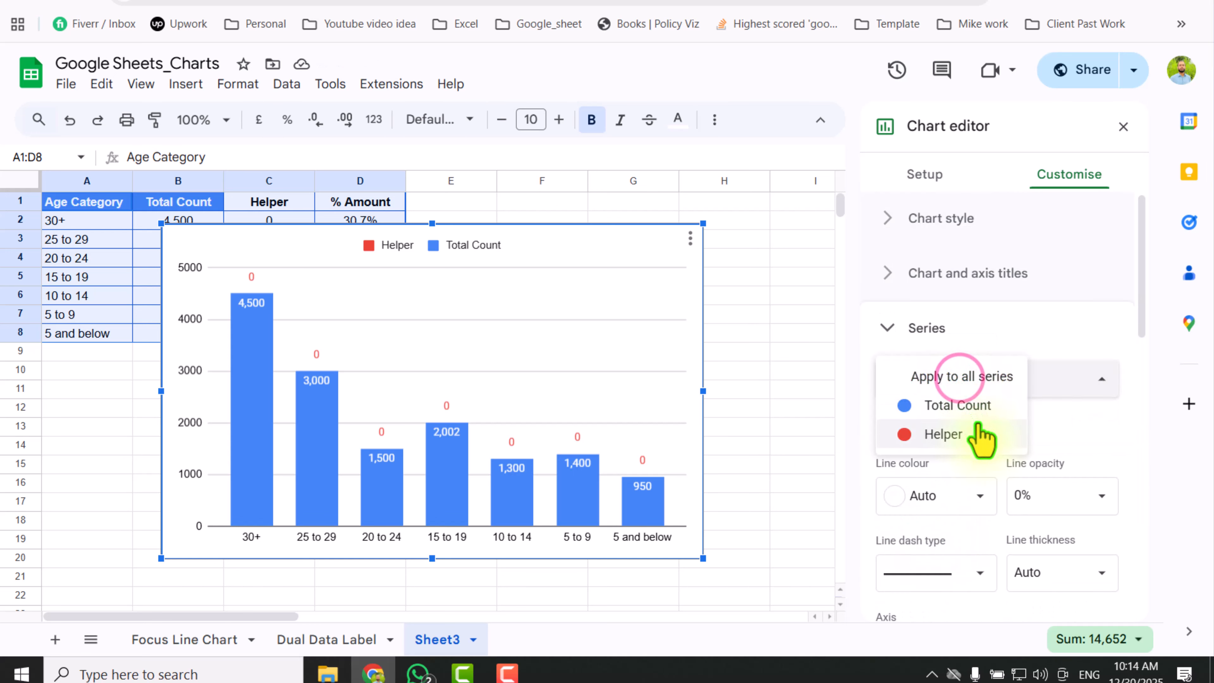
pyautogui.click(985, 435)
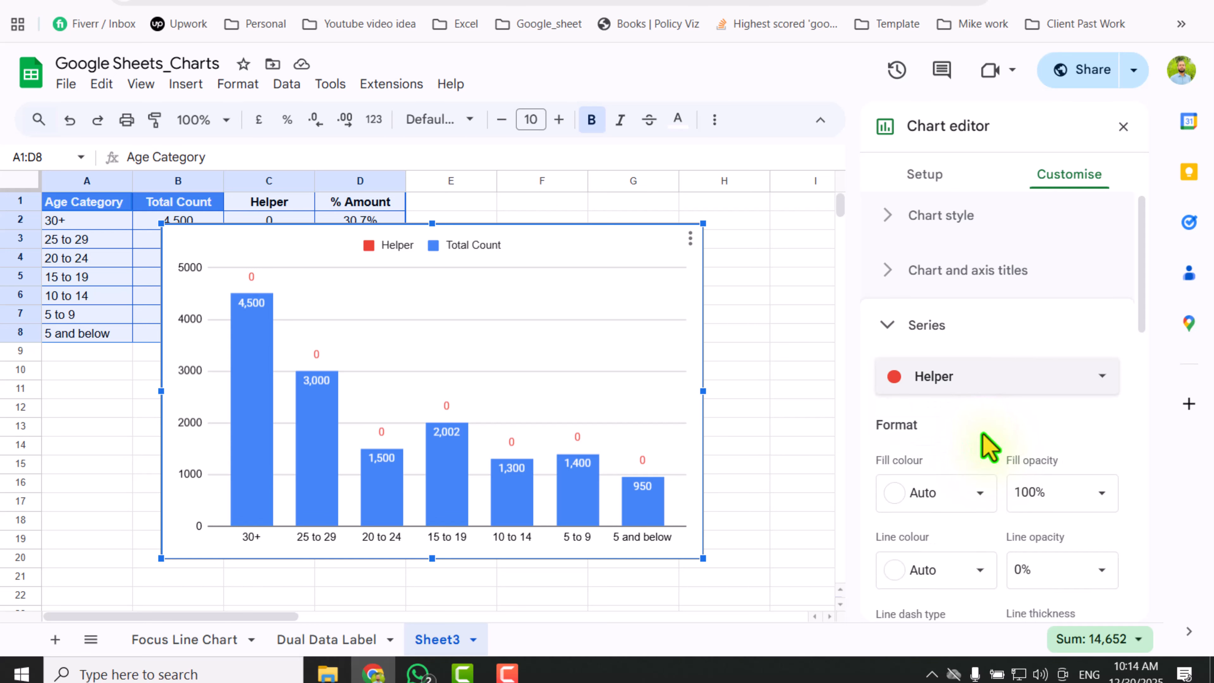
pyautogui.scroll(-5, 987, 447)
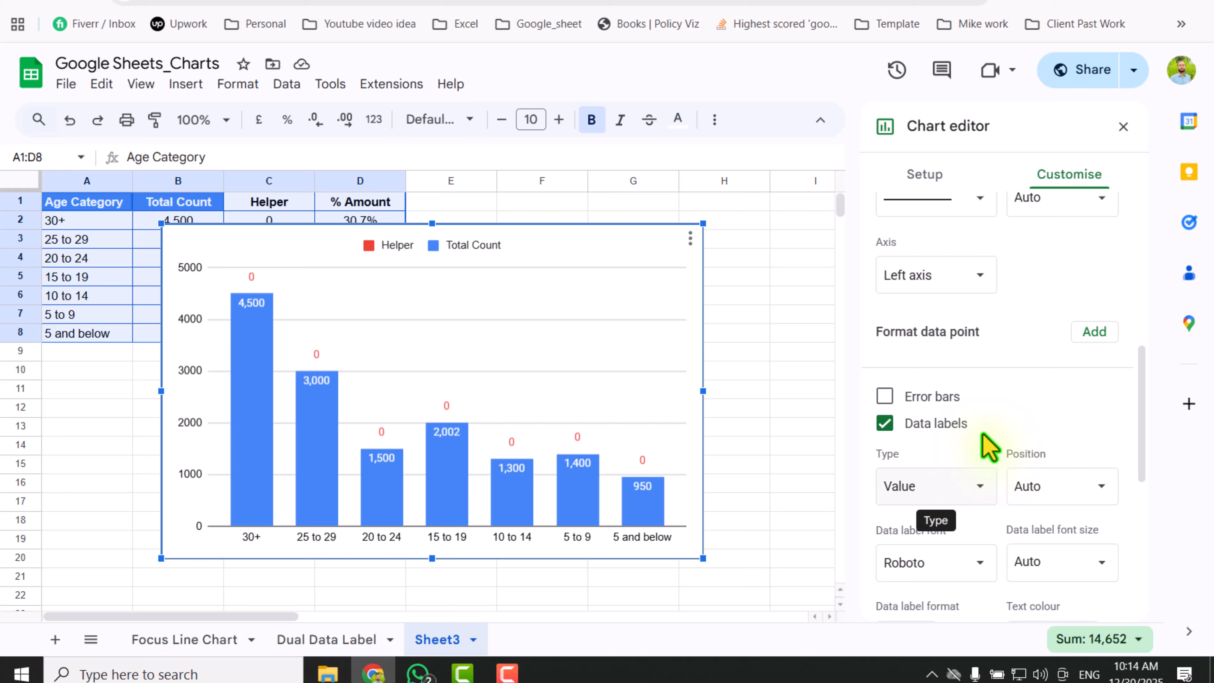
pyautogui.click(970, 489)
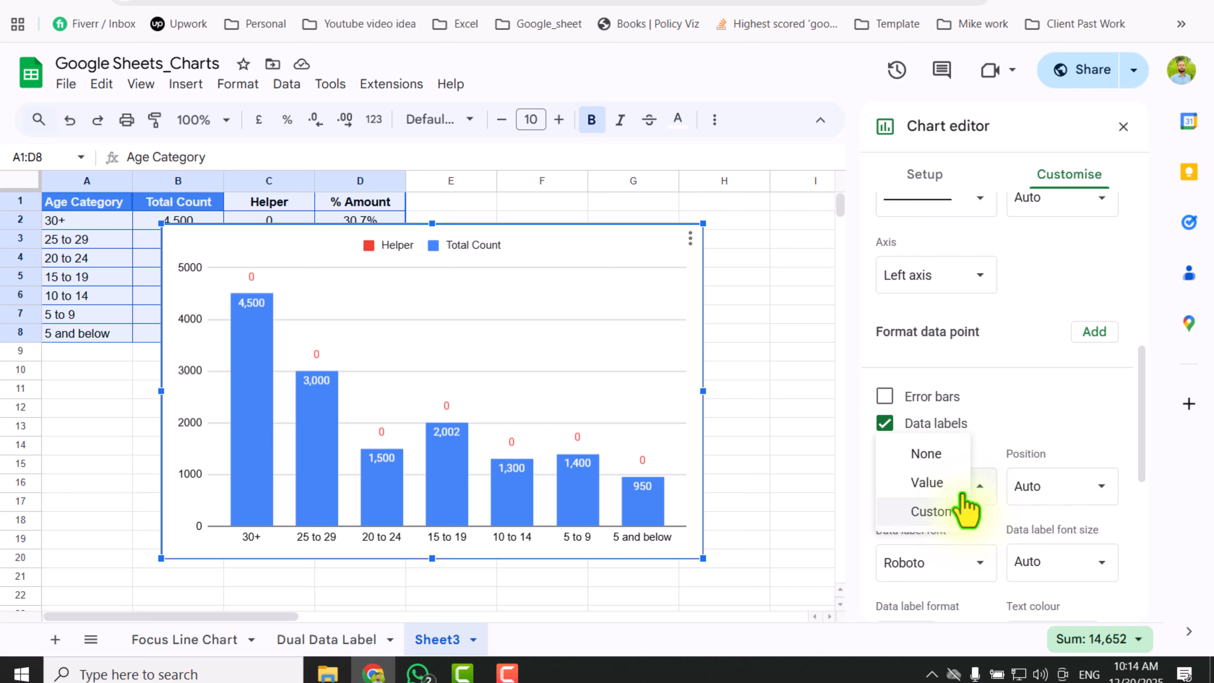
pyautogui.click(934, 511)
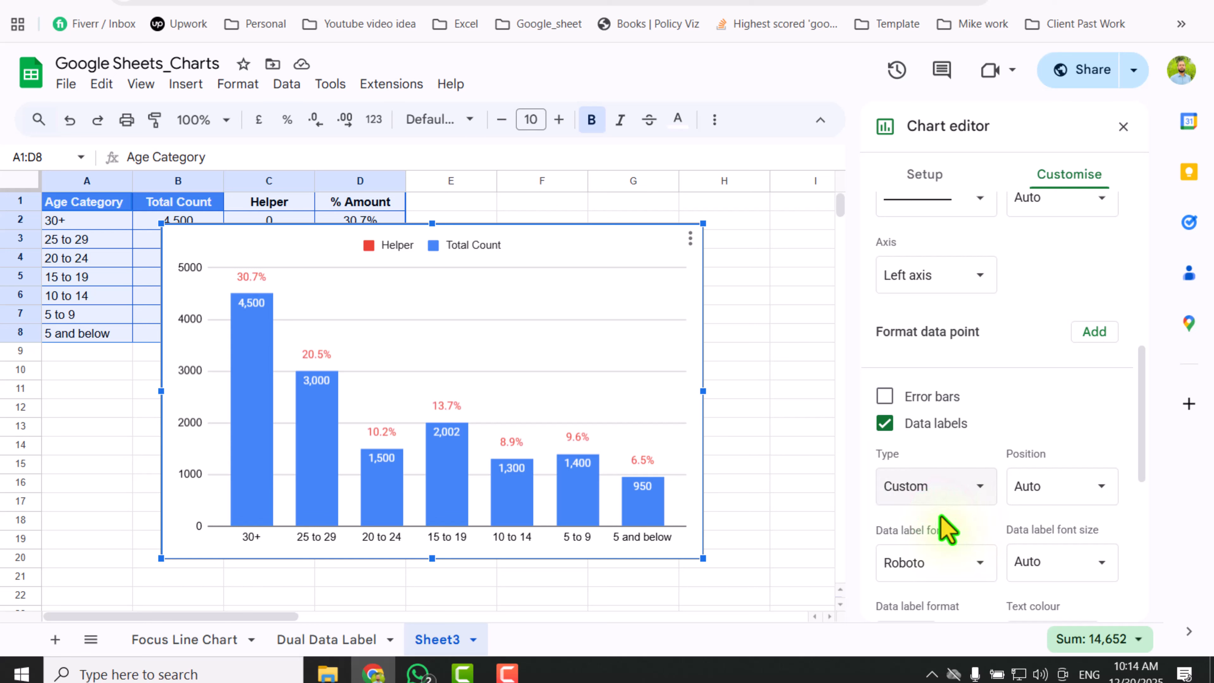
# - Remove the major gridlines from the chart's vertical axis
pyautogui.scroll(-7, 940, 520)
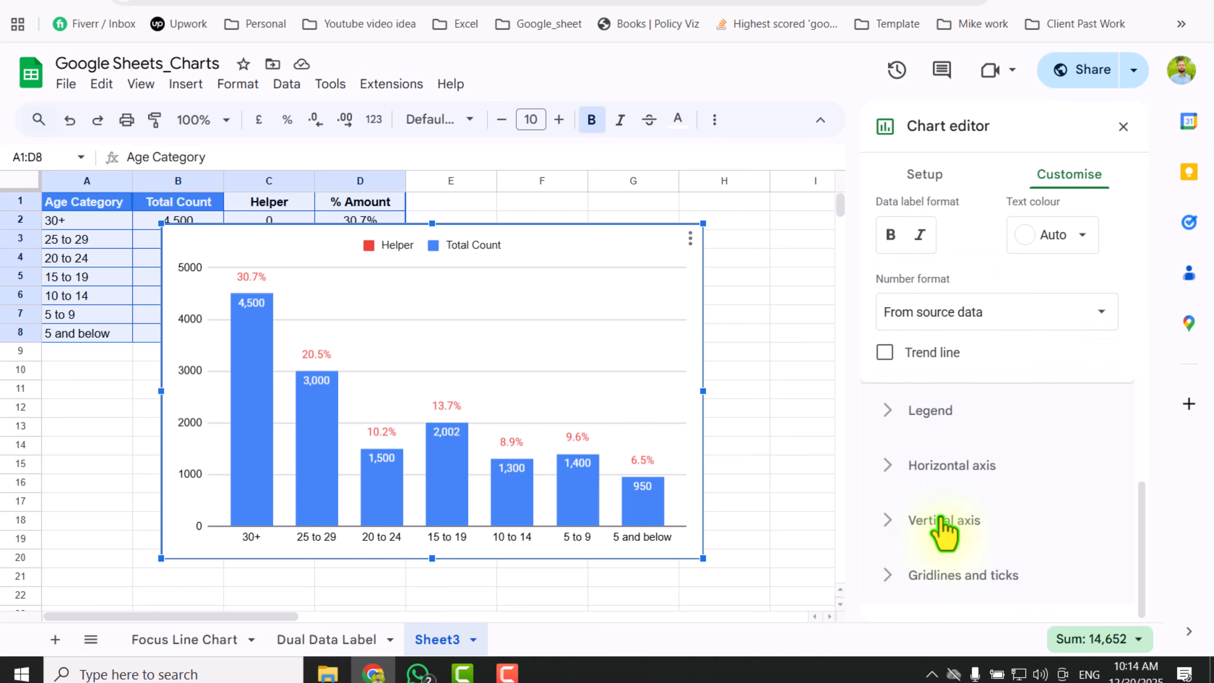
pyautogui.click(951, 576)
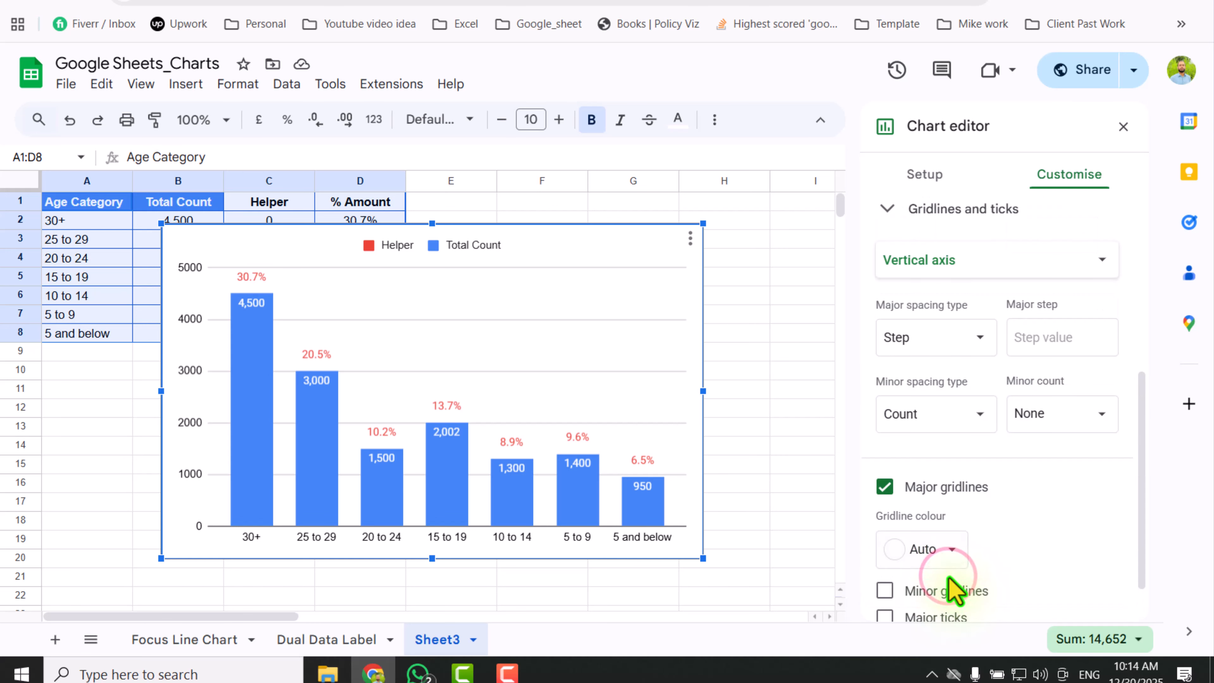
pyautogui.scroll(-1, 951, 554)
pyautogui.click(948, 435)
pyautogui.scroll(2, 950, 442)
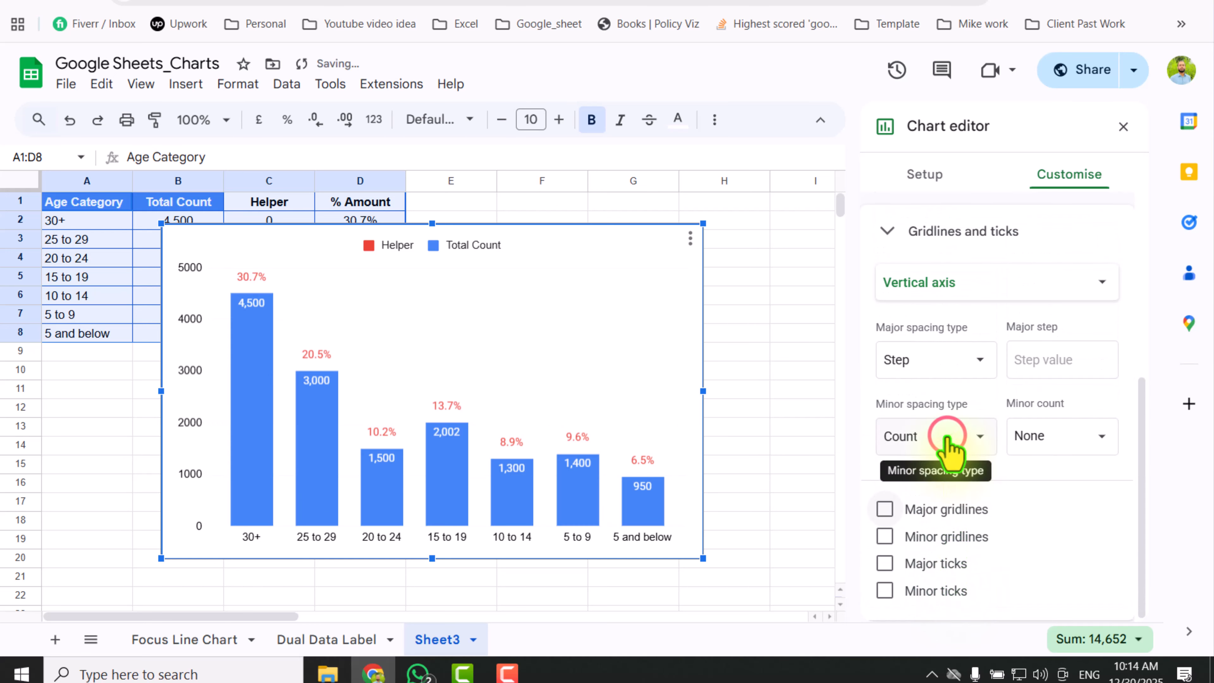
# - Enable major ticks on the chart's horizontal axis and set the ticks position to None
pyautogui.click(639, 541)
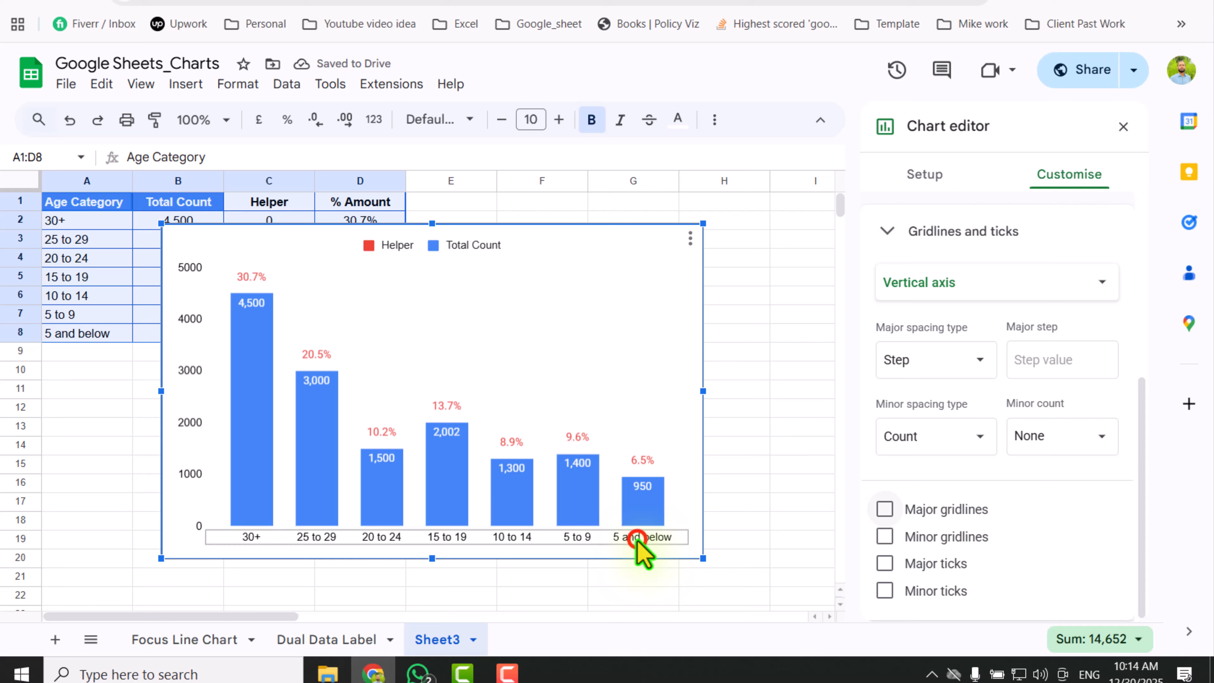
pyautogui.scroll(-3, 953, 550)
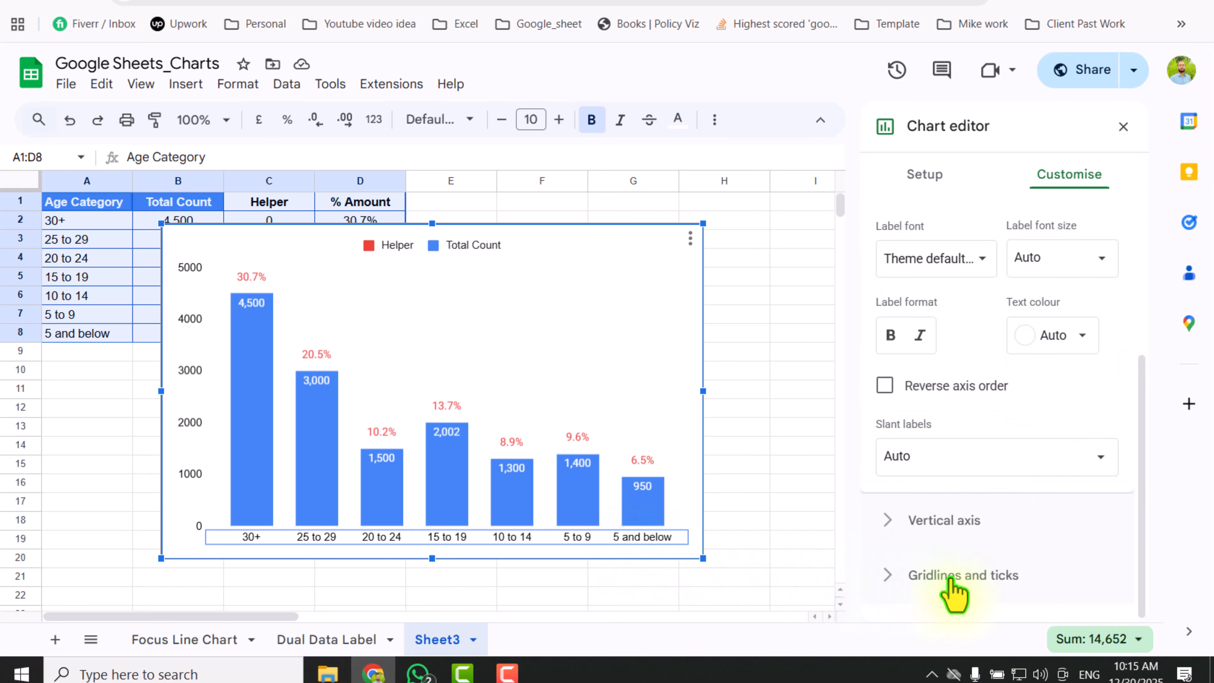
pyautogui.click(967, 578)
pyautogui.click(929, 592)
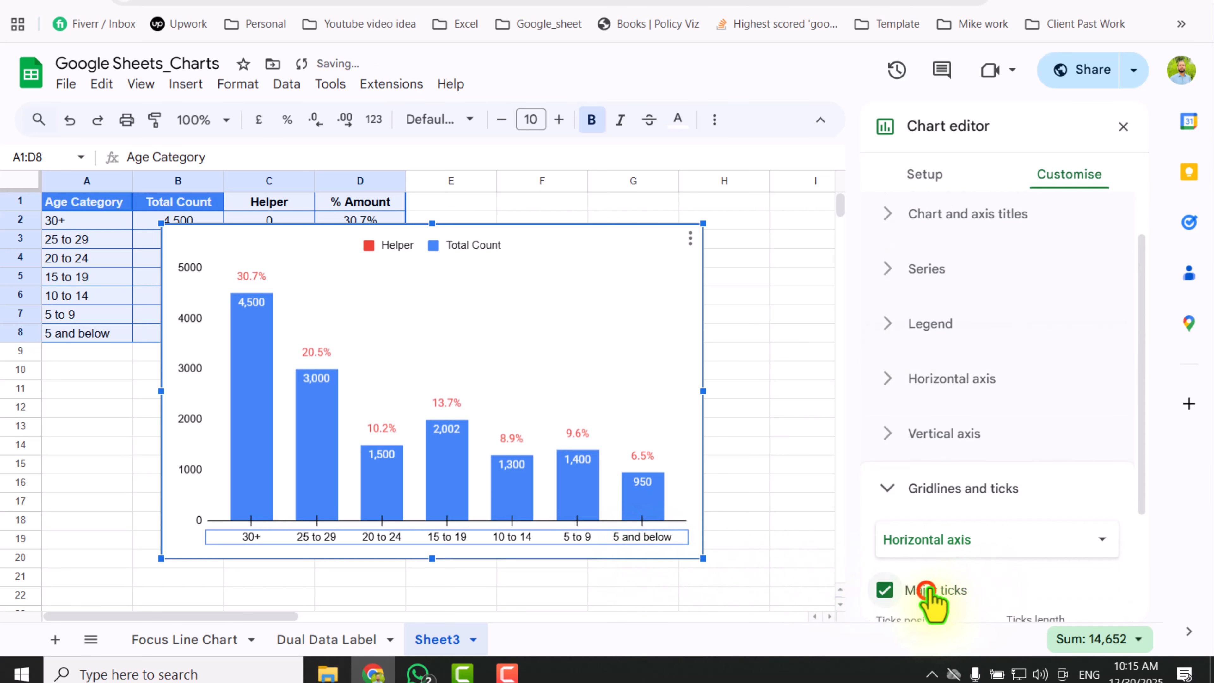
pyautogui.scroll(-3, 948, 579)
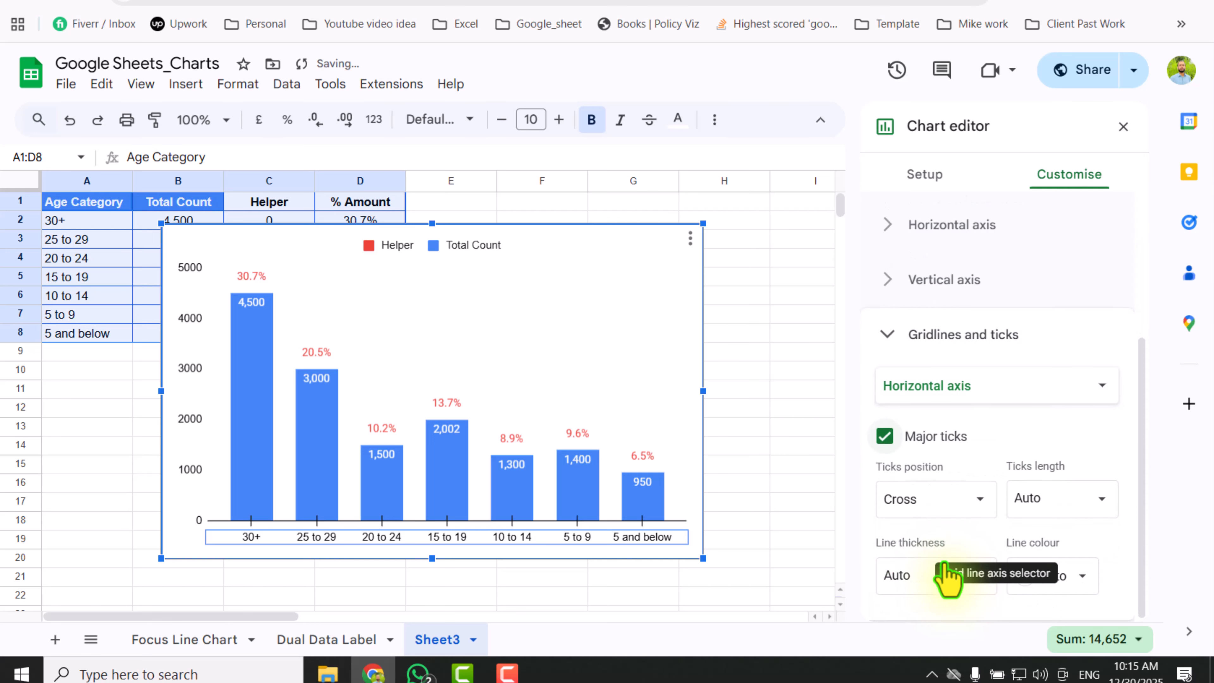
pyautogui.click(954, 498)
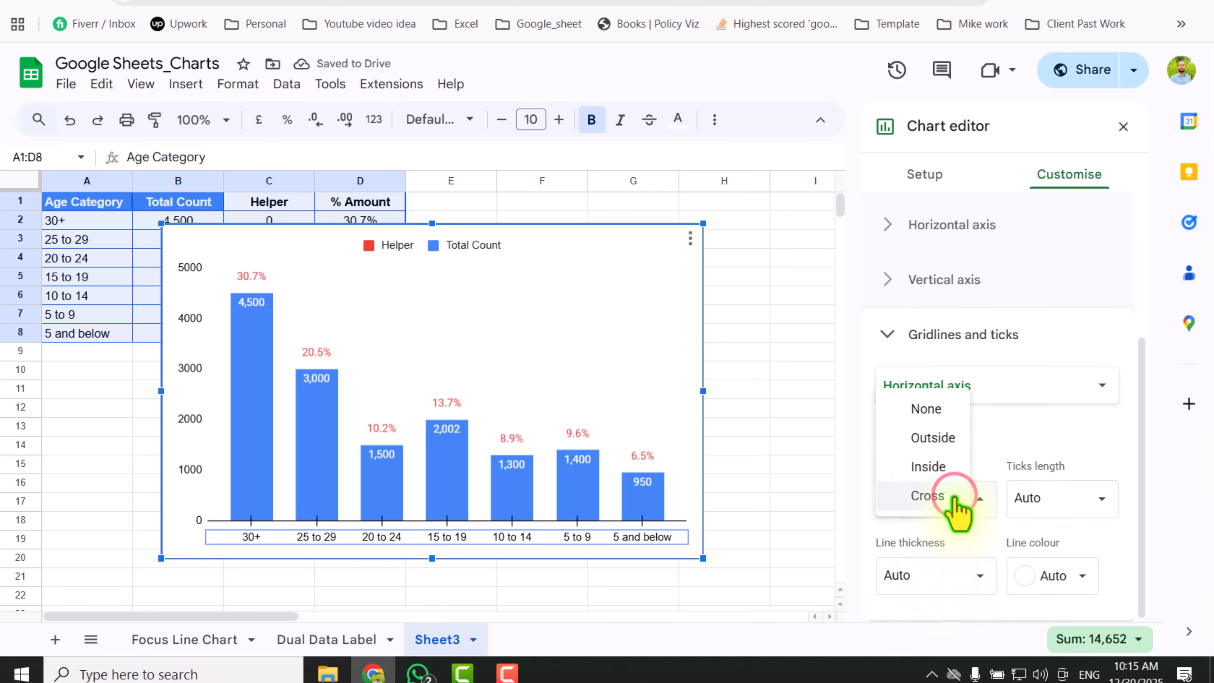
pyautogui.click(931, 410)
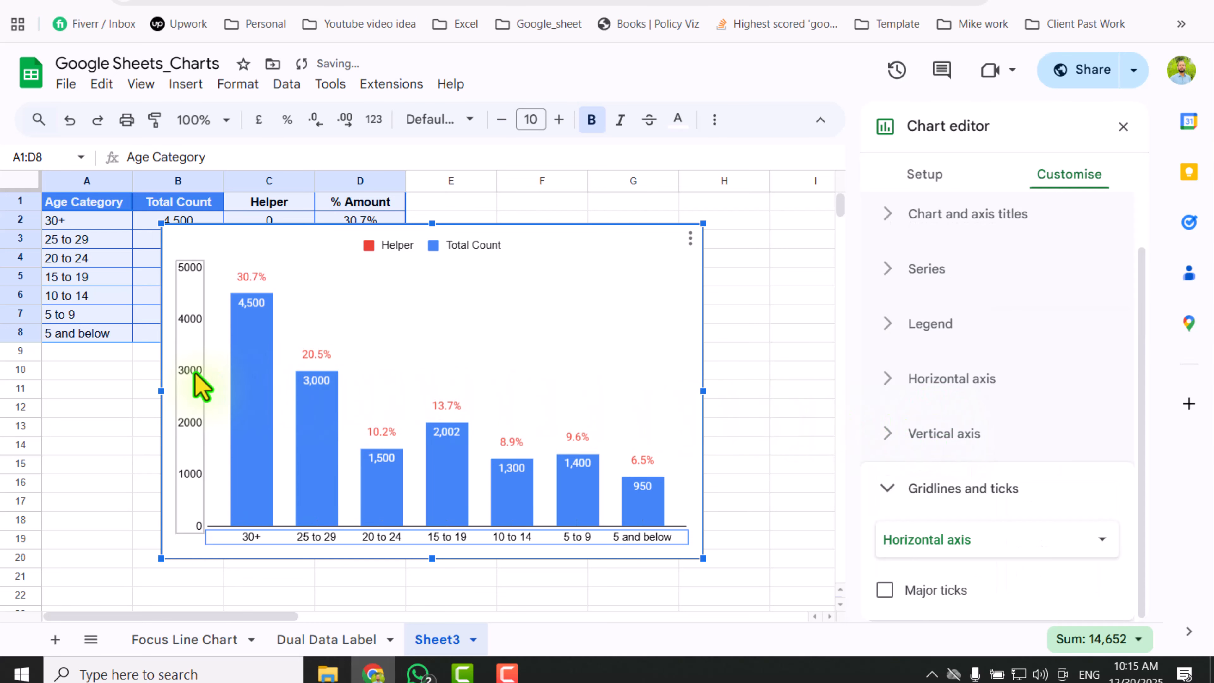
# - Format the vertical axis labels with font size 6 and white text colour
pyautogui.click(200, 383)
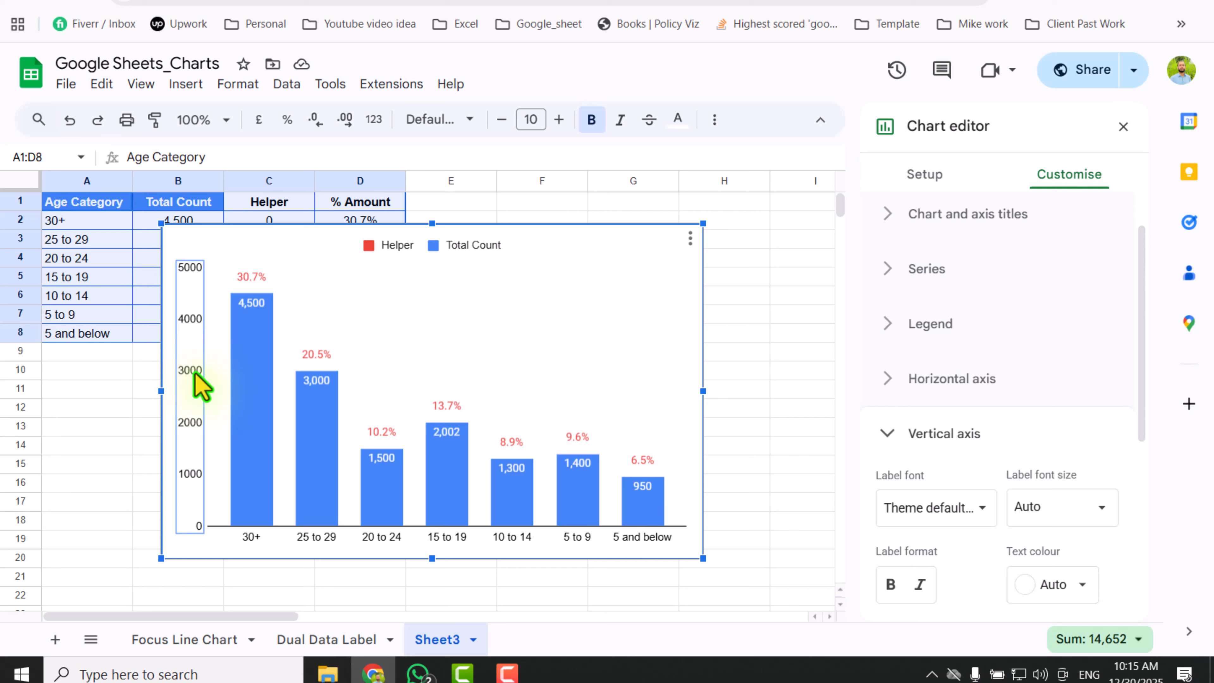
pyautogui.click(1097, 519)
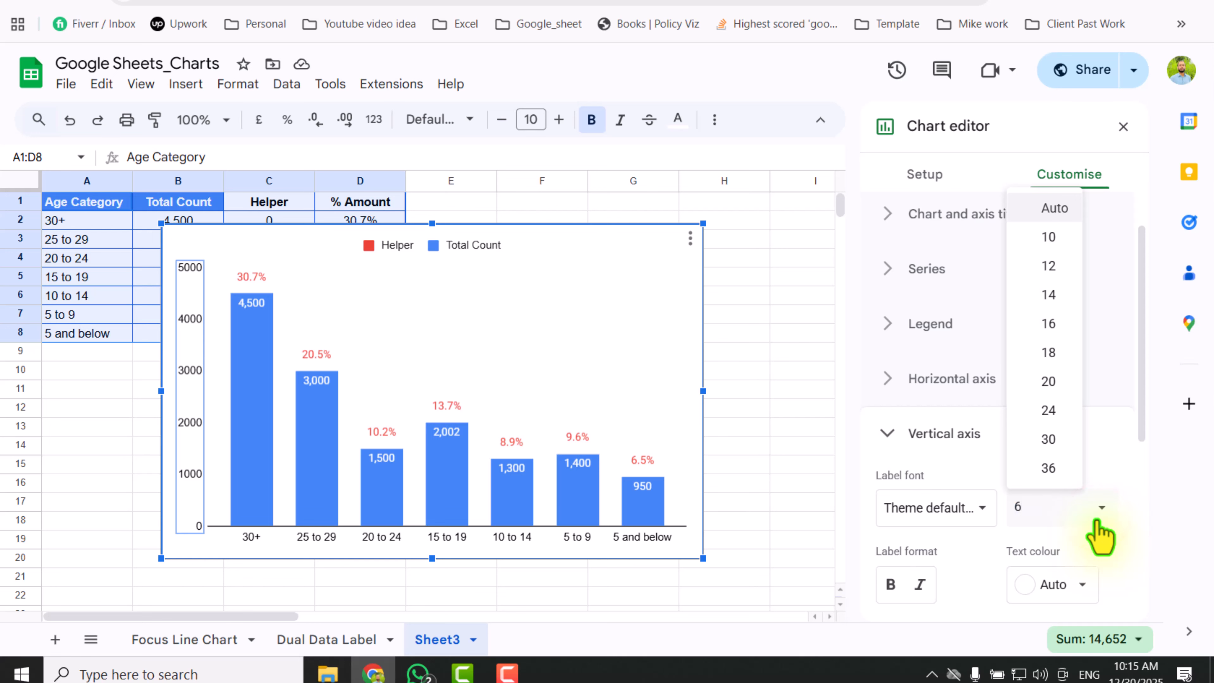
pyautogui.write('6')
pyautogui.press('Return')
pyautogui.click(1081, 584)
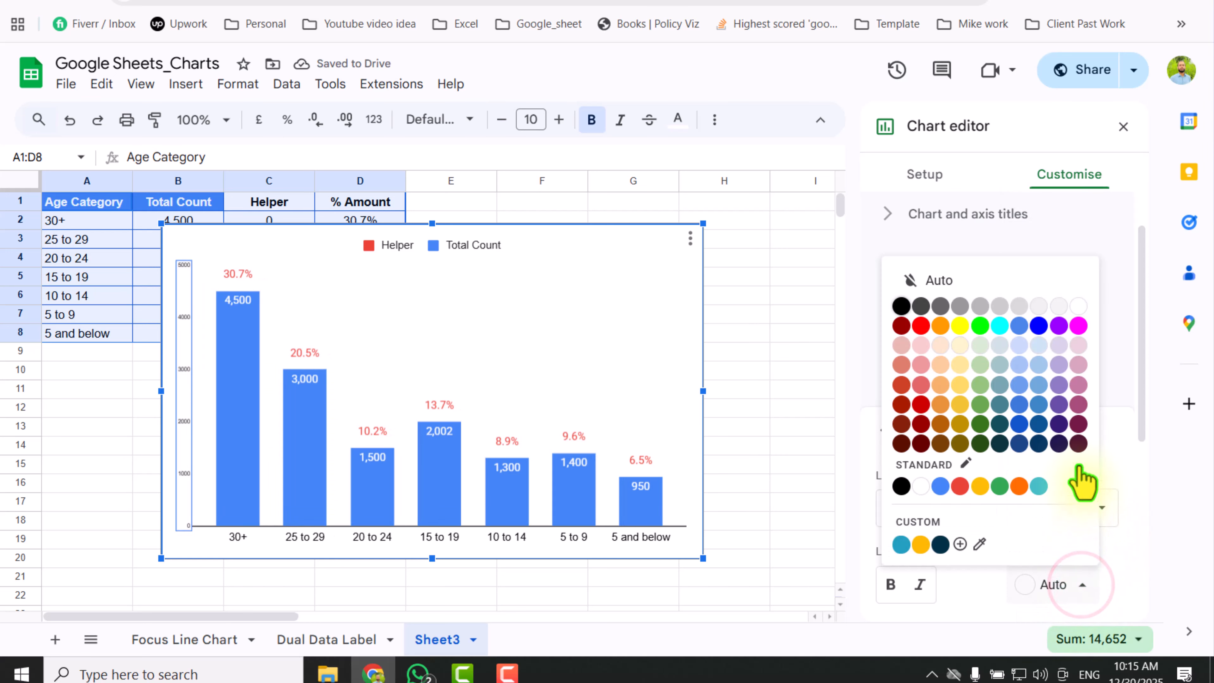
pyautogui.click(1078, 306)
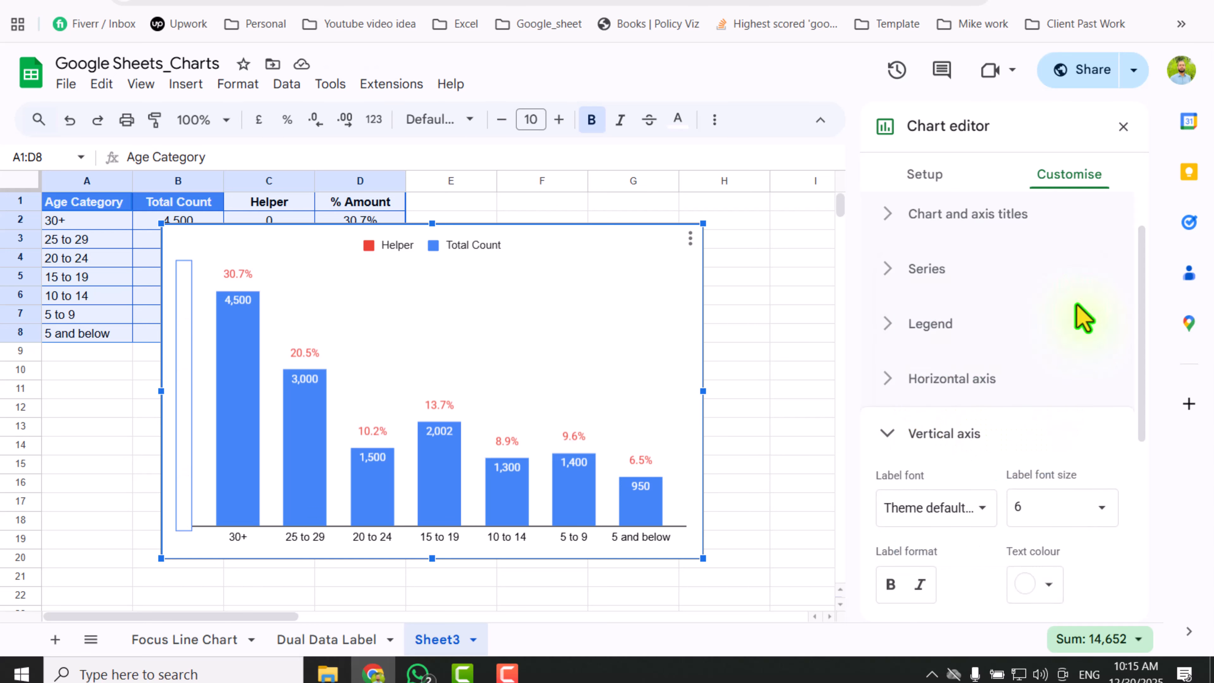
# - Make the Helper series' percentage data labels bold
pyautogui.click(926, 269)
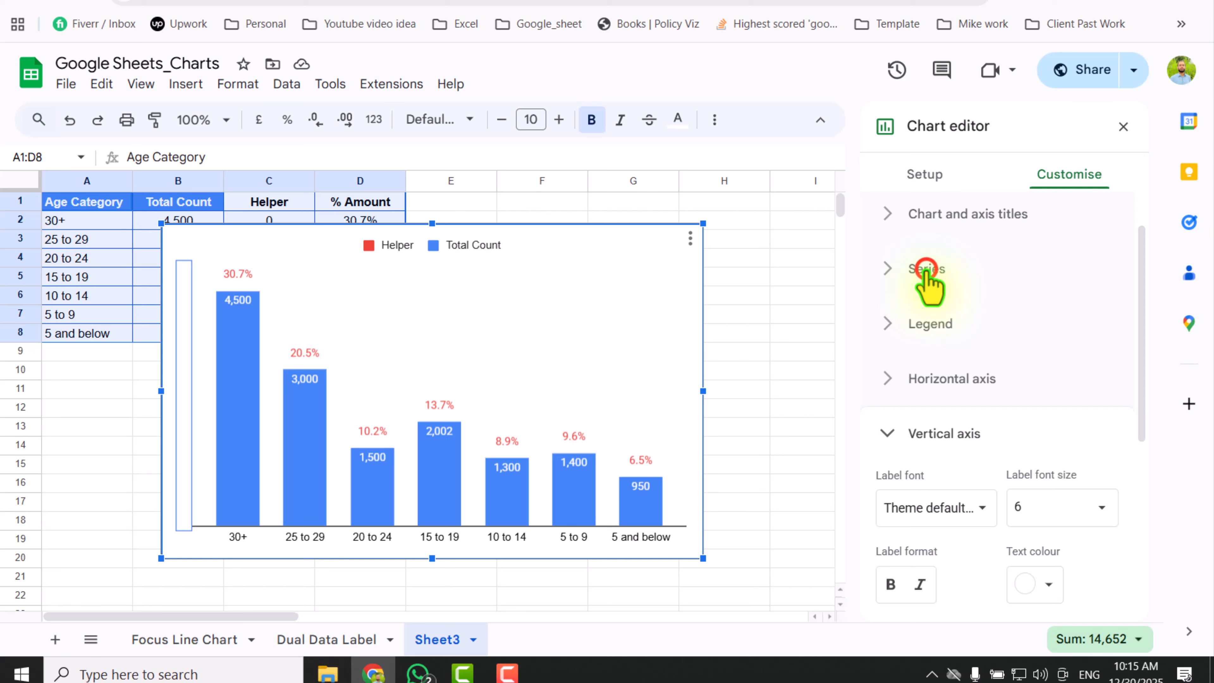
pyautogui.scroll(-5, 926, 277)
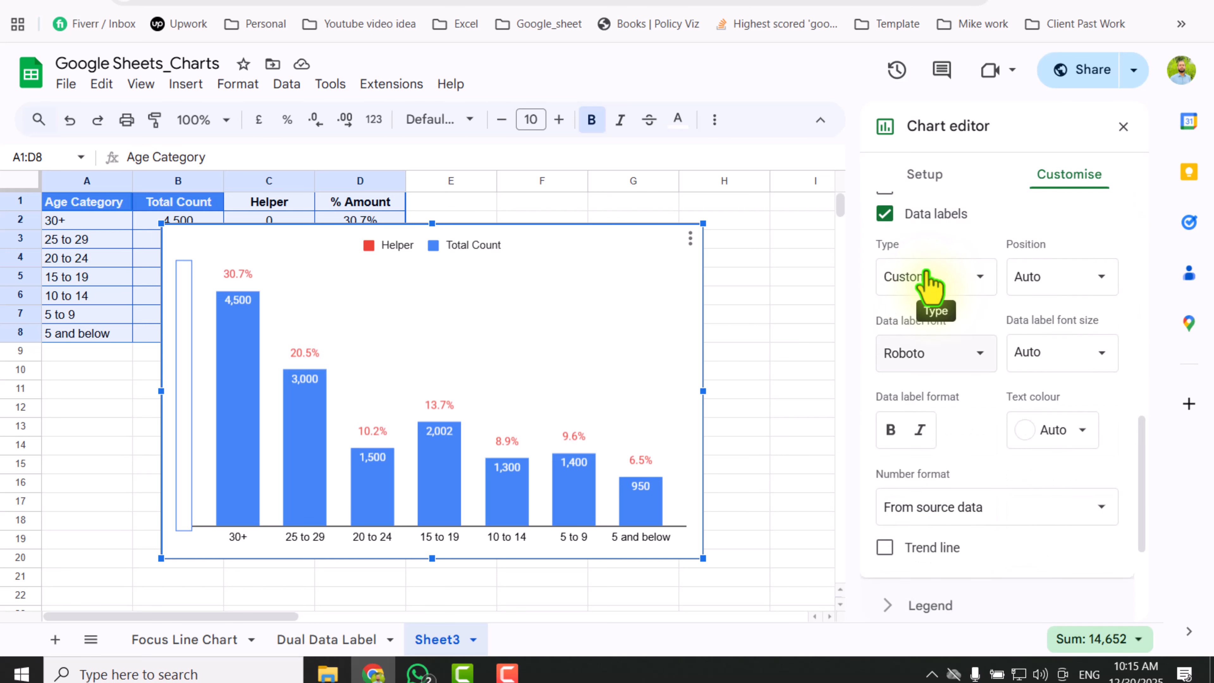
pyautogui.click(892, 432)
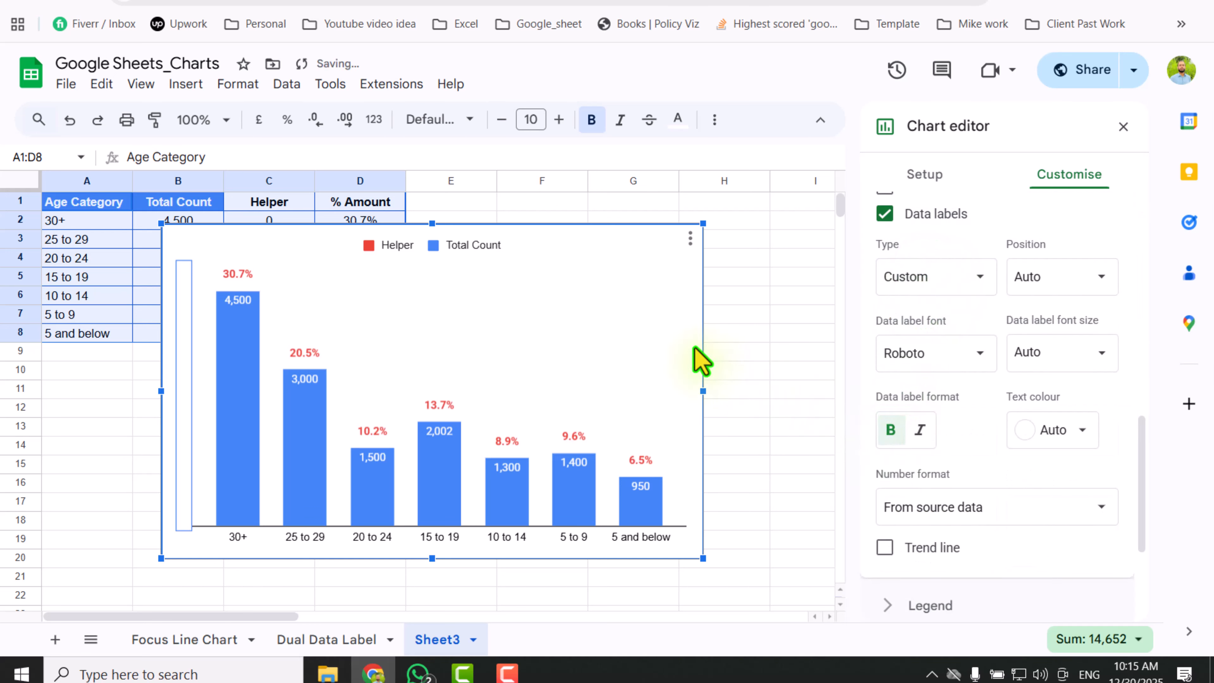
# - Delete the chart's legend, and shrink and place the chart beside the data table over columns E to I
pyautogui.click(485, 253)
pyautogui.press('Delete')
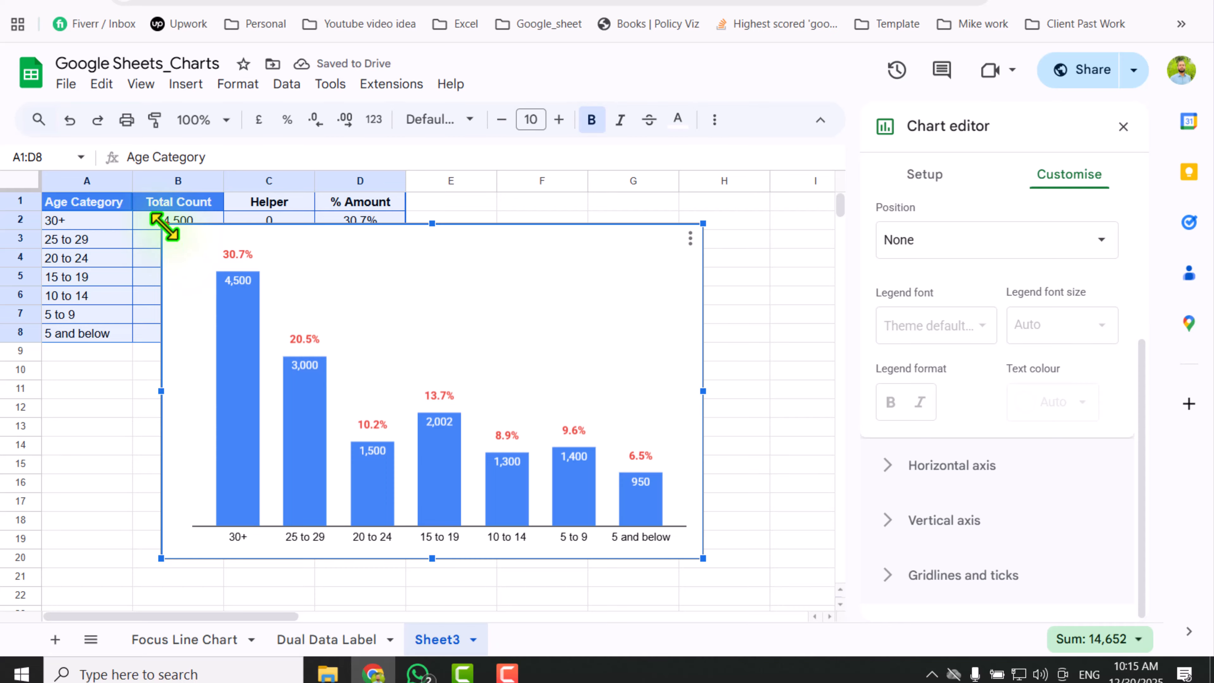
pyautogui.moveTo(164, 226); pyautogui.dragTo(382, 287)
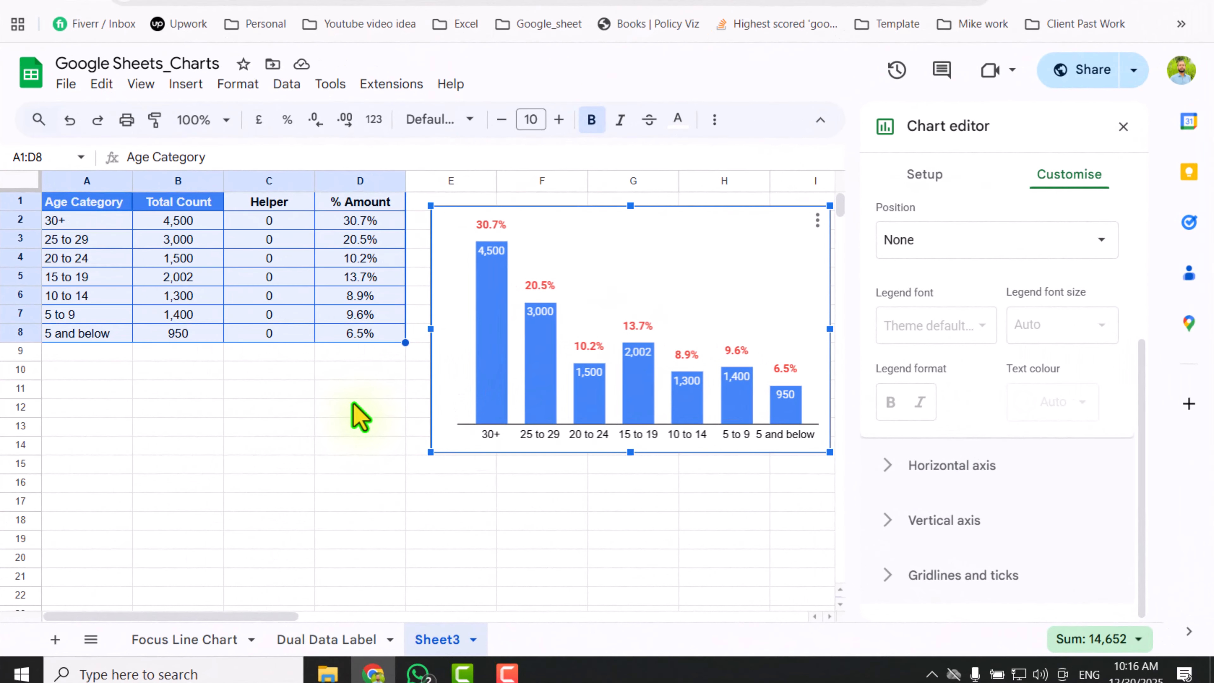
# - Change the text format in the D2 formula to "(0.0%)" and fill the formula down through D8
pyautogui.click(337, 221)
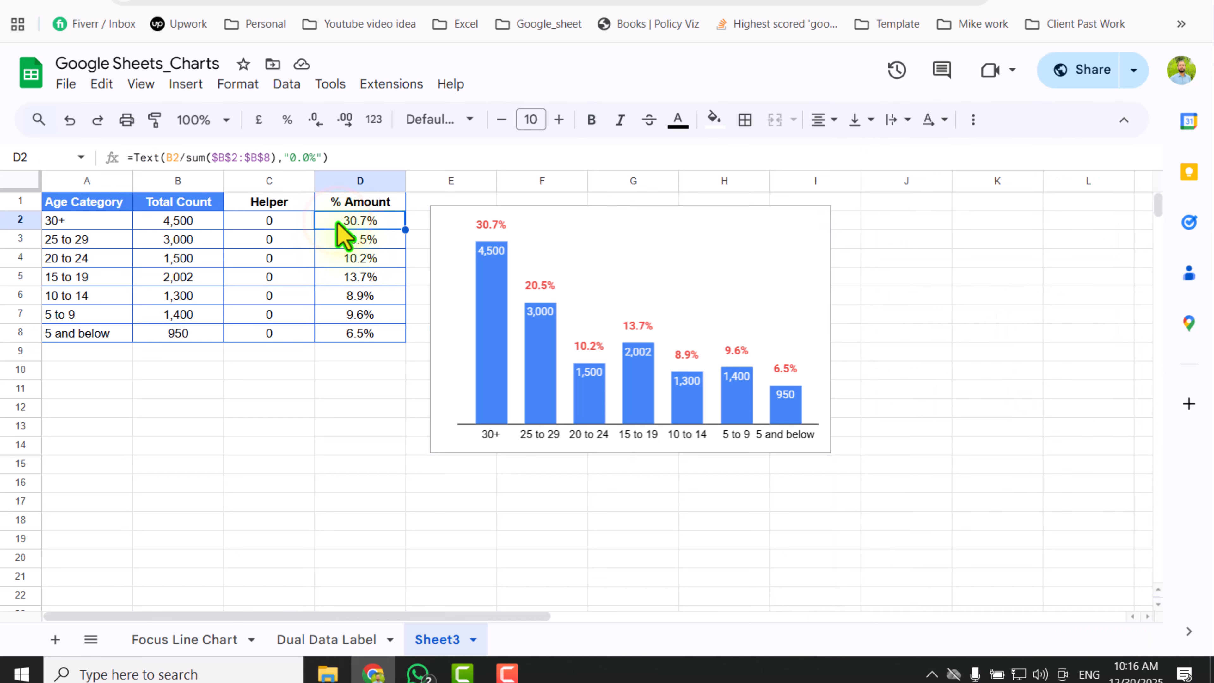
pyautogui.click(290, 157)
pyautogui.write('(')
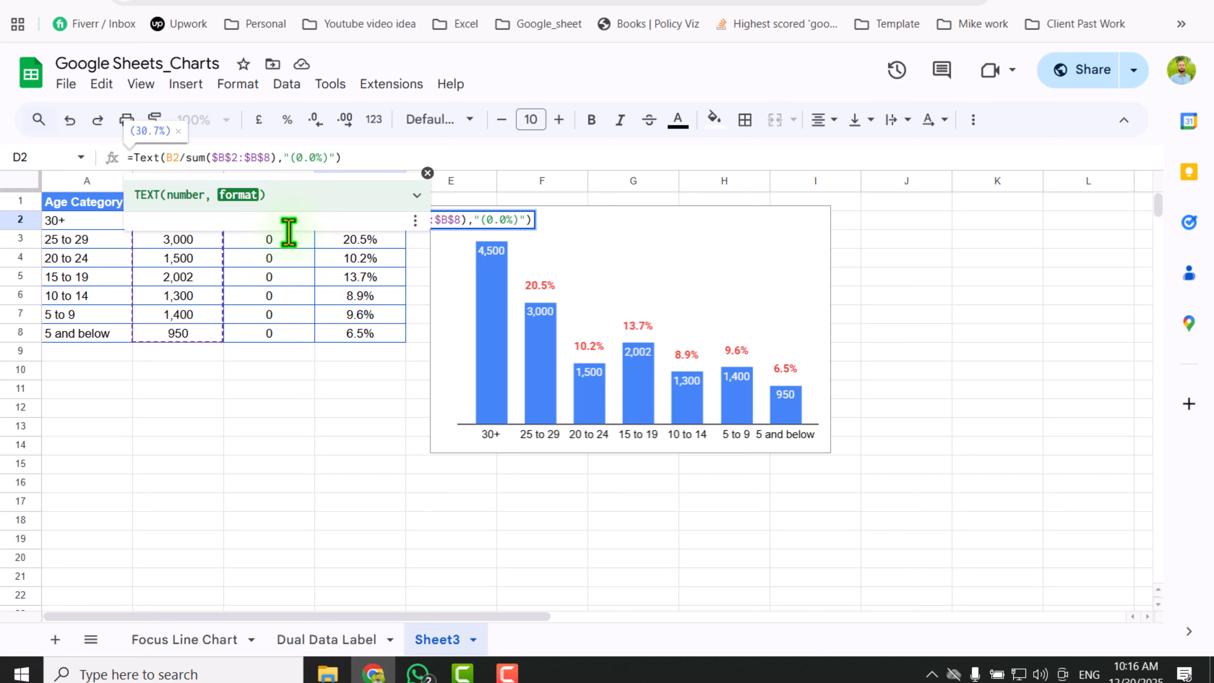
pyautogui.press('Return')
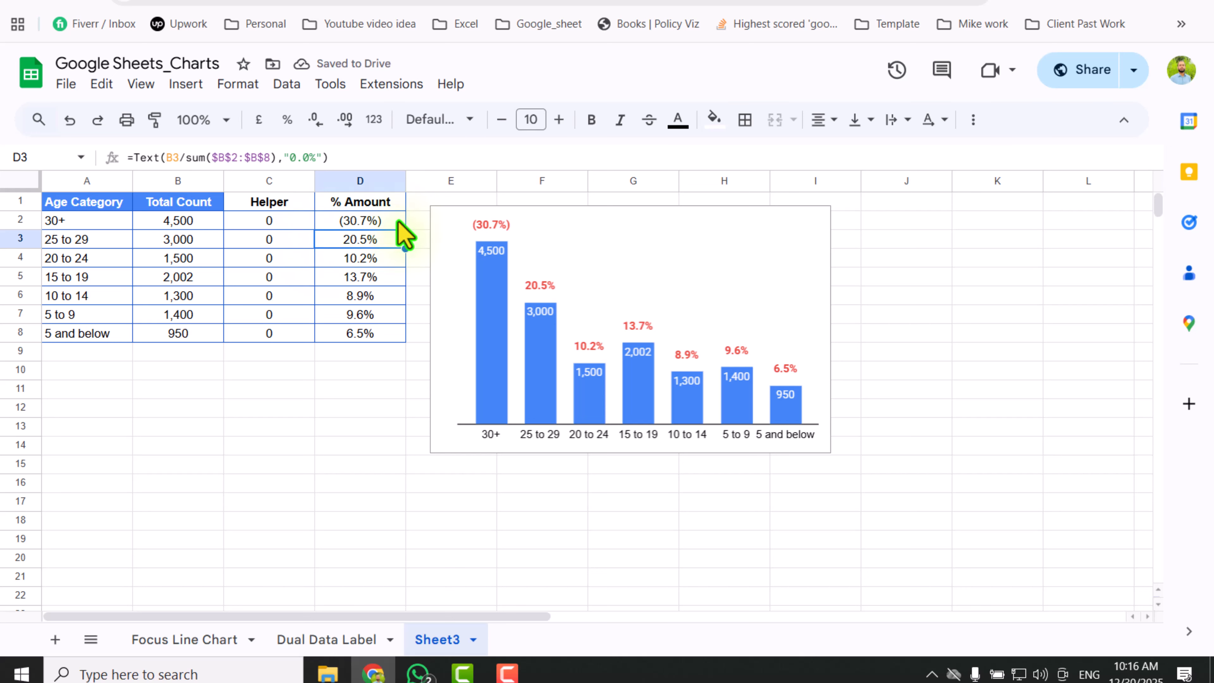
pyautogui.click(397, 220)
pyautogui.moveTo(405, 230); pyautogui.dragTo(387, 340)
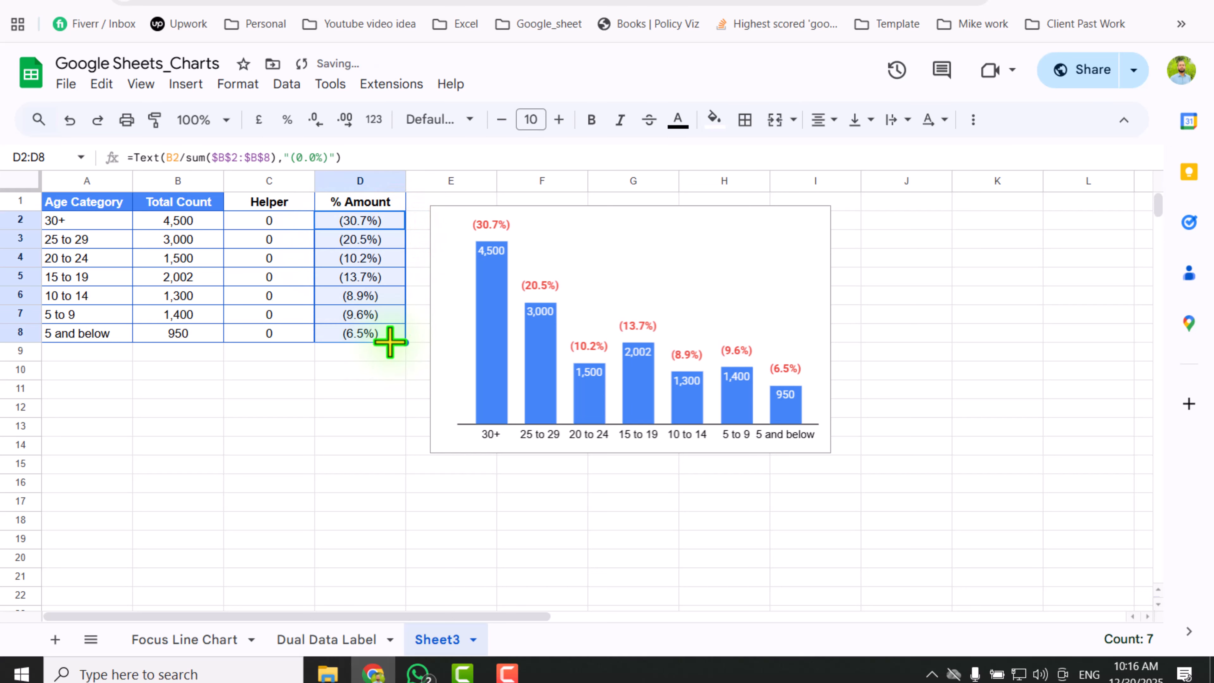
pyautogui.click(288, 461)
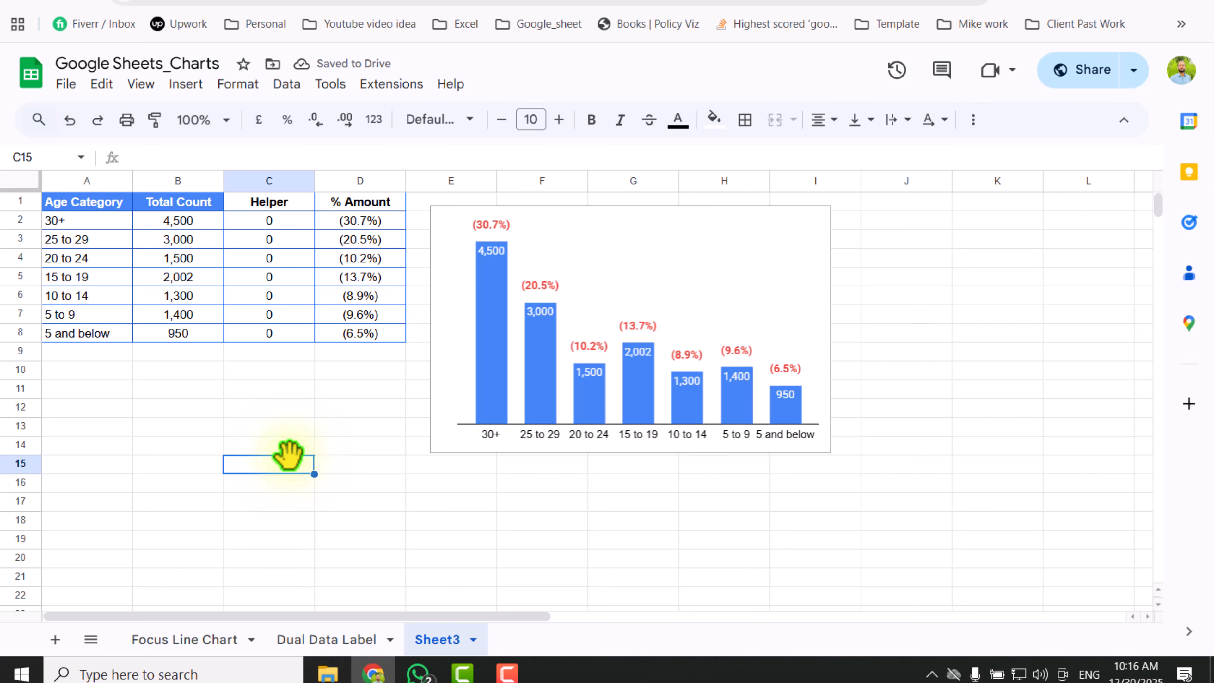